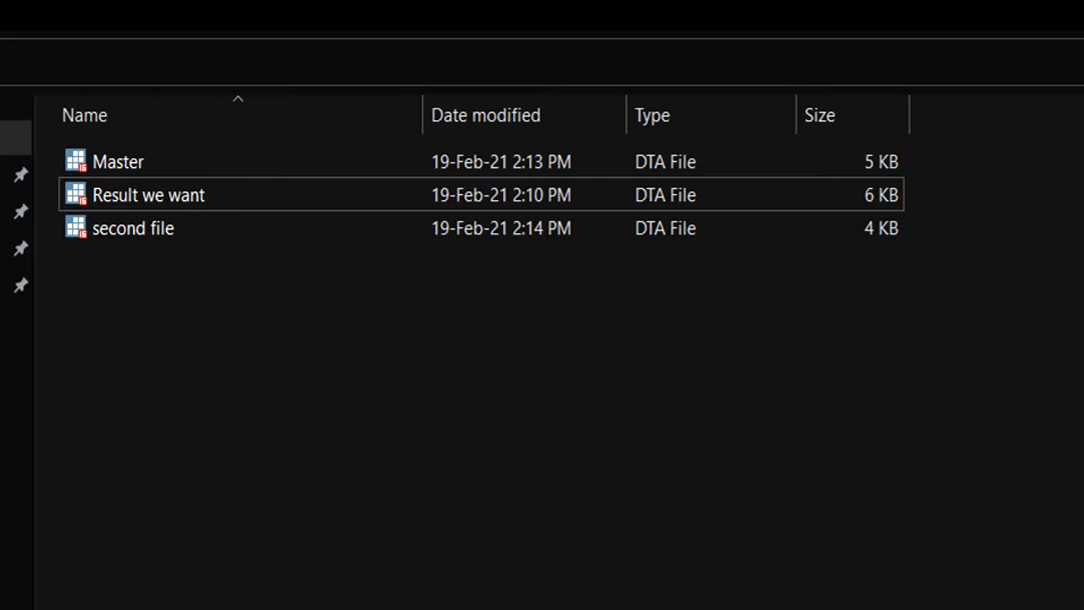
- Open the Master and second file datasets from the folder in two separate Stata windows
{"action": "double_click", "coordinate": [142, 165]}
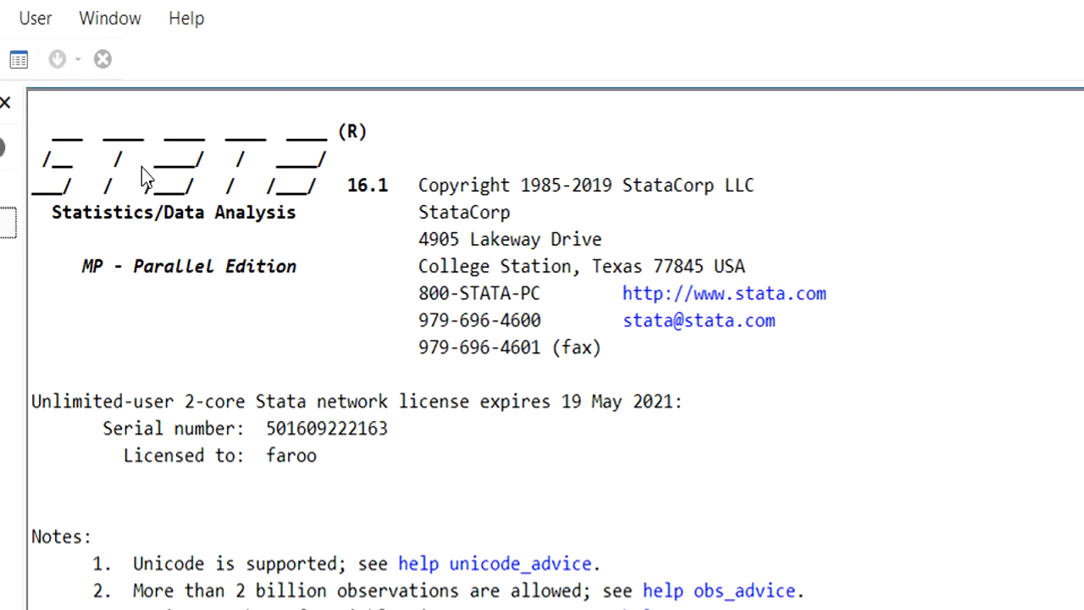
{"action": "key", "text": "alt+Tab"}
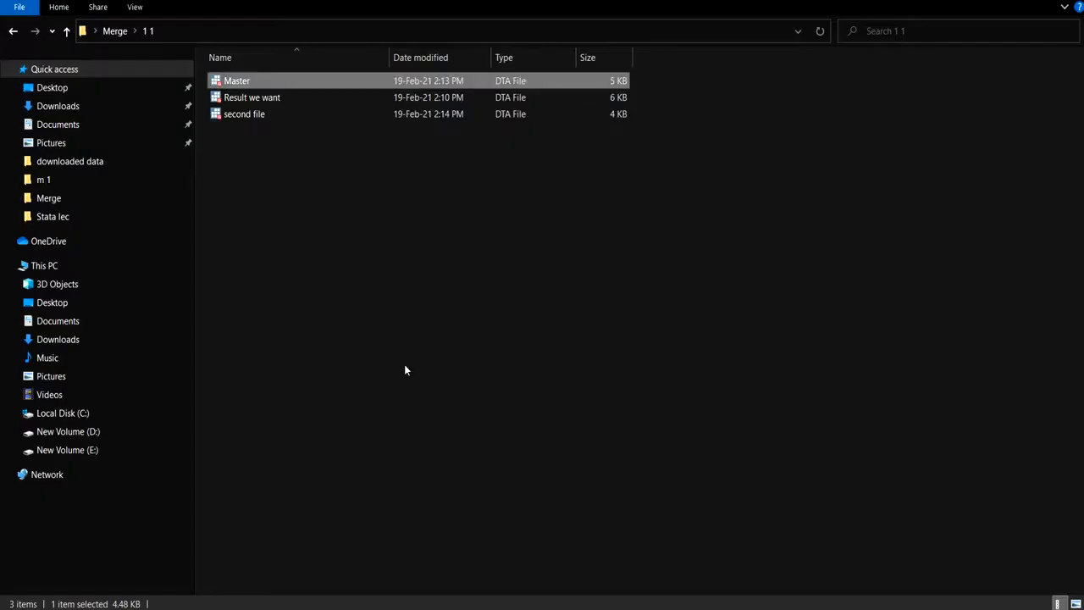
{"action": "double_click", "coordinate": [236, 115]}
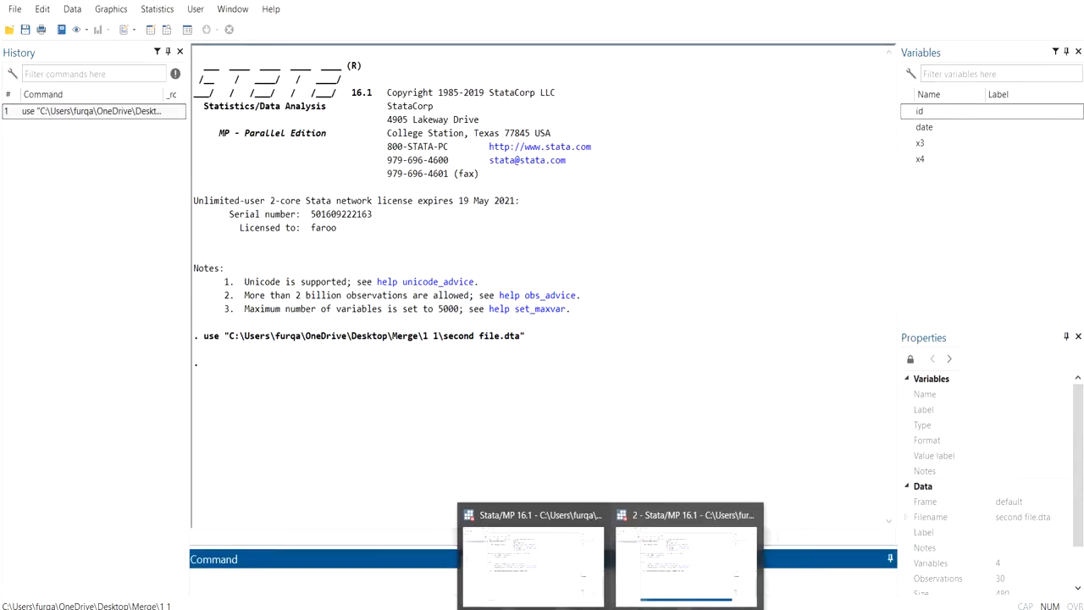
- Open the Master dataset in the Data Editor and examine its id, date, y, x1 and x2 columns
{"action": "left_click", "coordinate": [568, 581]}
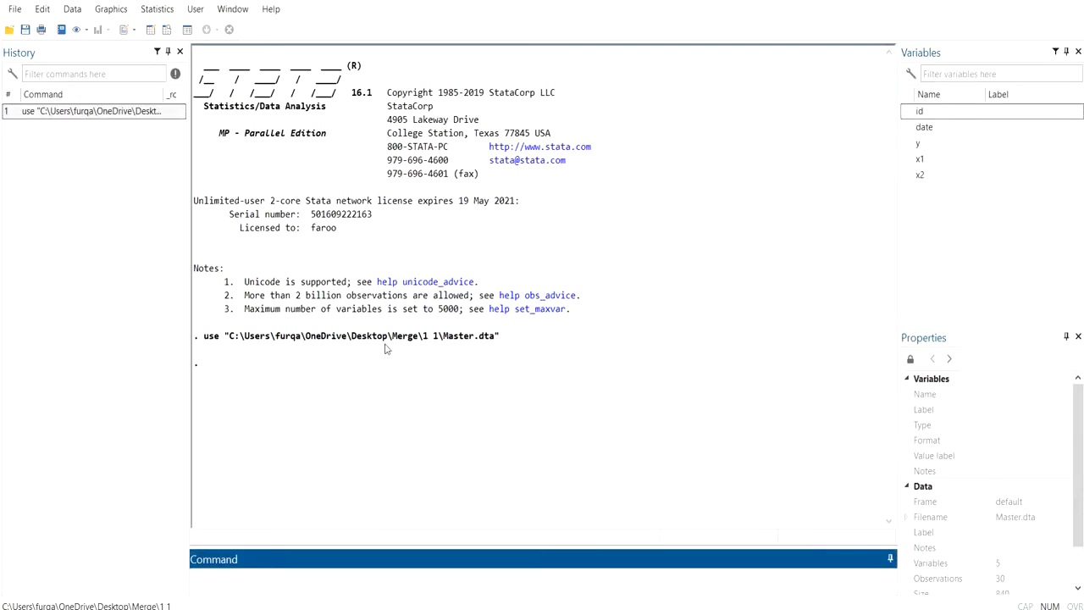
{"action": "left_click", "coordinate": [150, 30]}
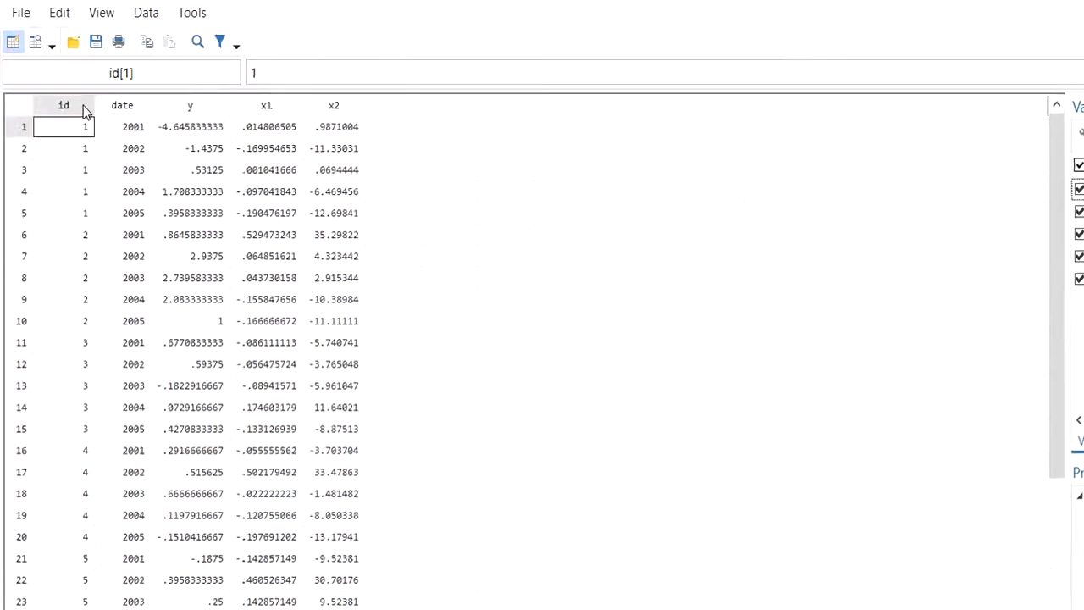
{"action": "left_click", "coordinate": [82, 104]}
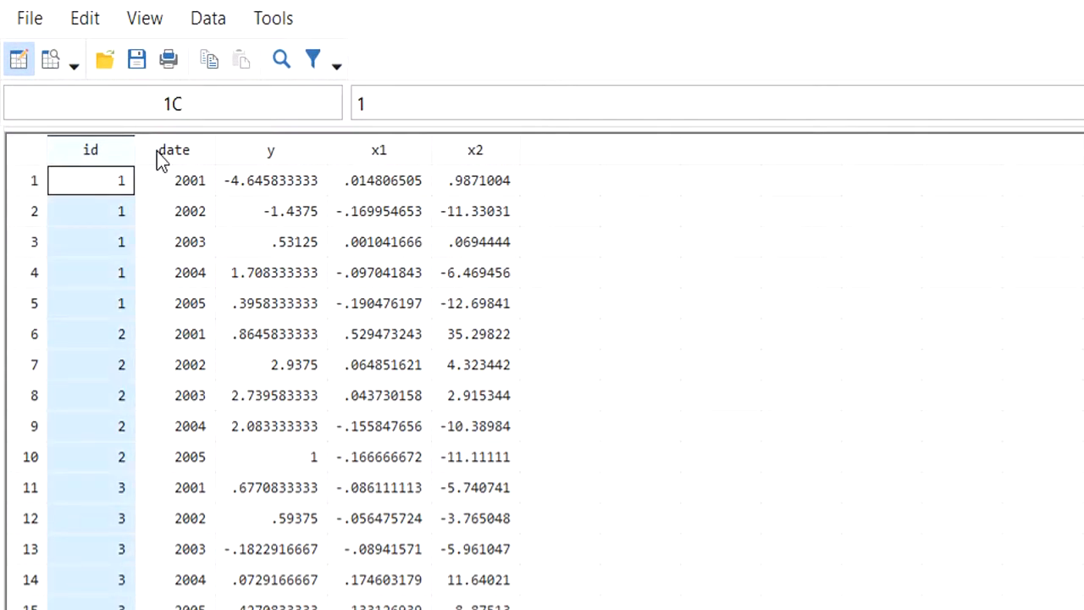
{"action": "left_click", "coordinate": [160, 157]}
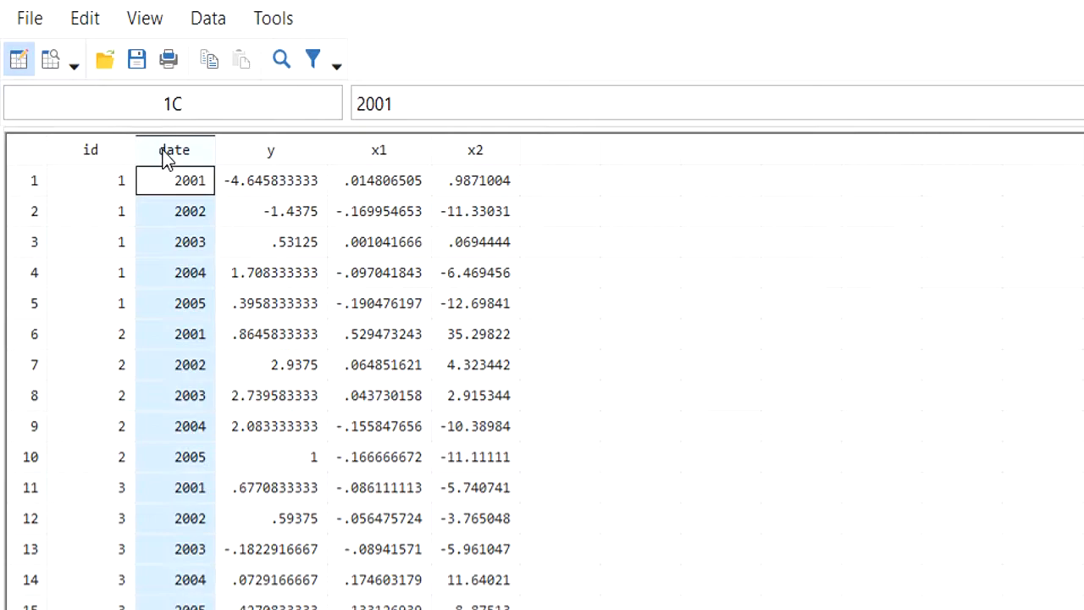
{"action": "left_click", "coordinate": [241, 152]}
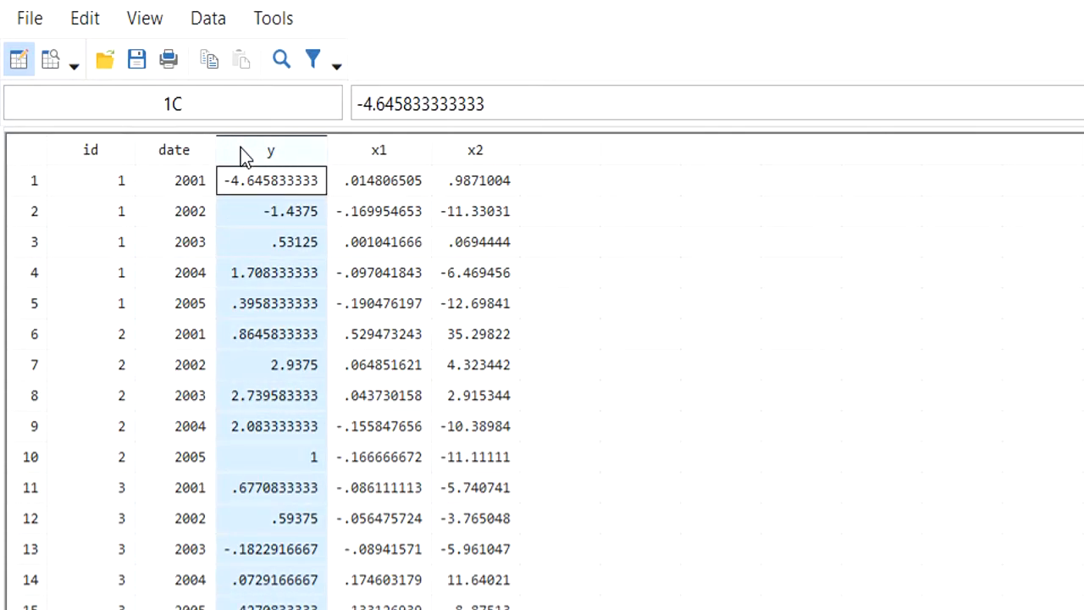
{"action": "left_click", "coordinate": [364, 151]}
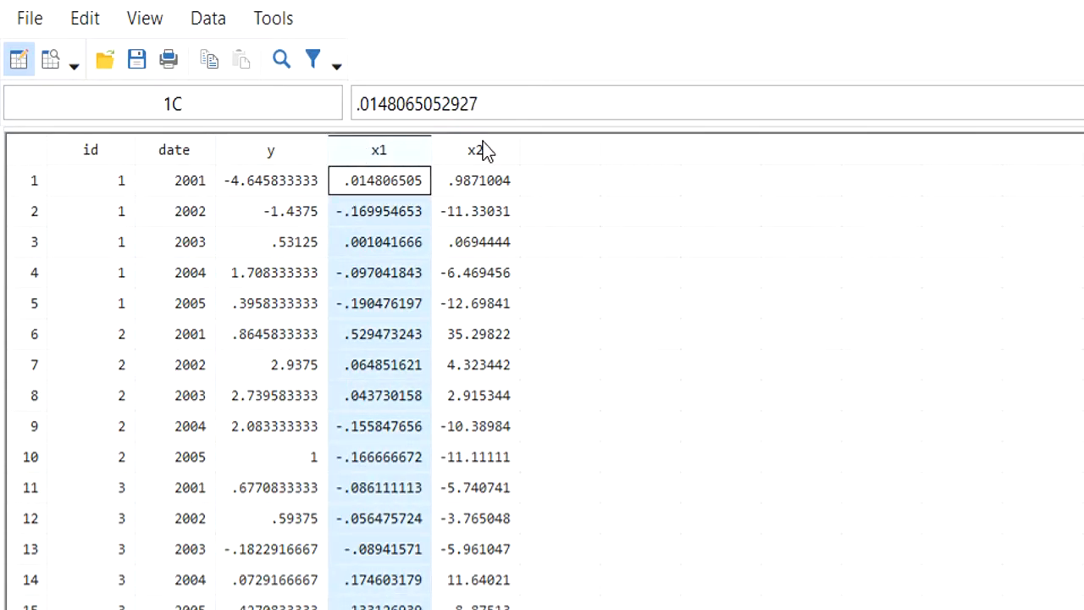
{"action": "left_click", "coordinate": [483, 151]}
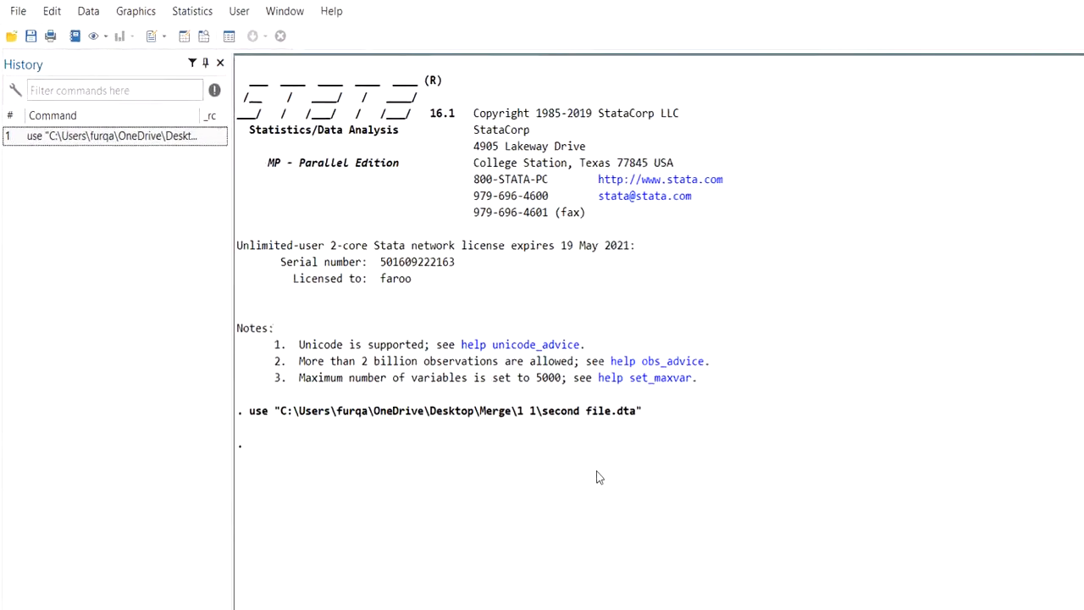
- Open the second file dataset in the Data Editor, examine its date, x3 and x4 columns, and return to the Master data
{"action": "left_click", "coordinate": [150, 29]}
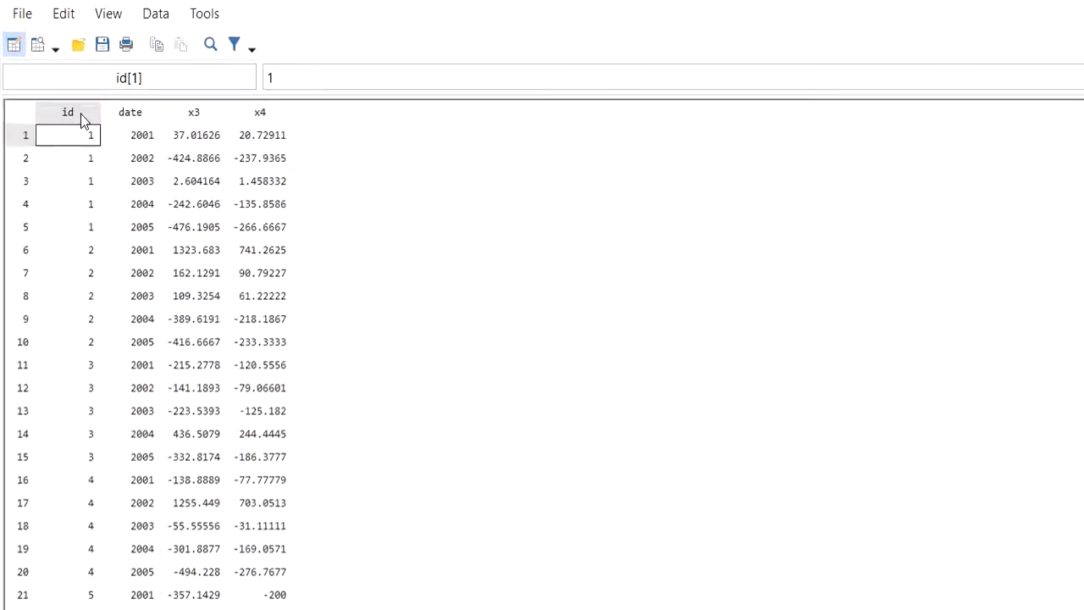
{"action": "left_click", "coordinate": [157, 157]}
{"action": "left_click", "coordinate": [259, 153]}
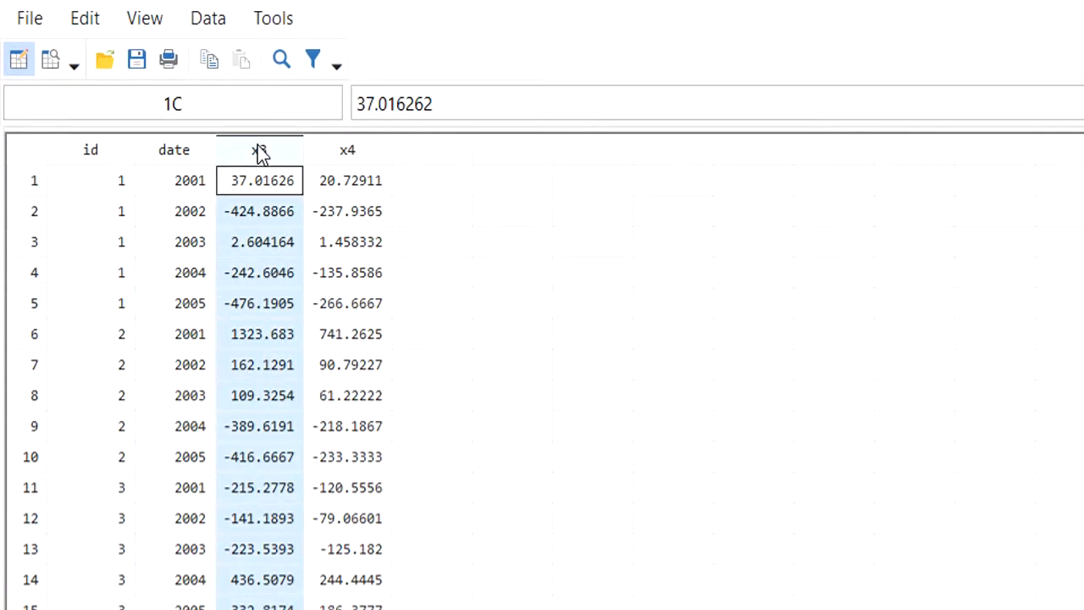
{"action": "left_click", "coordinate": [337, 149]}
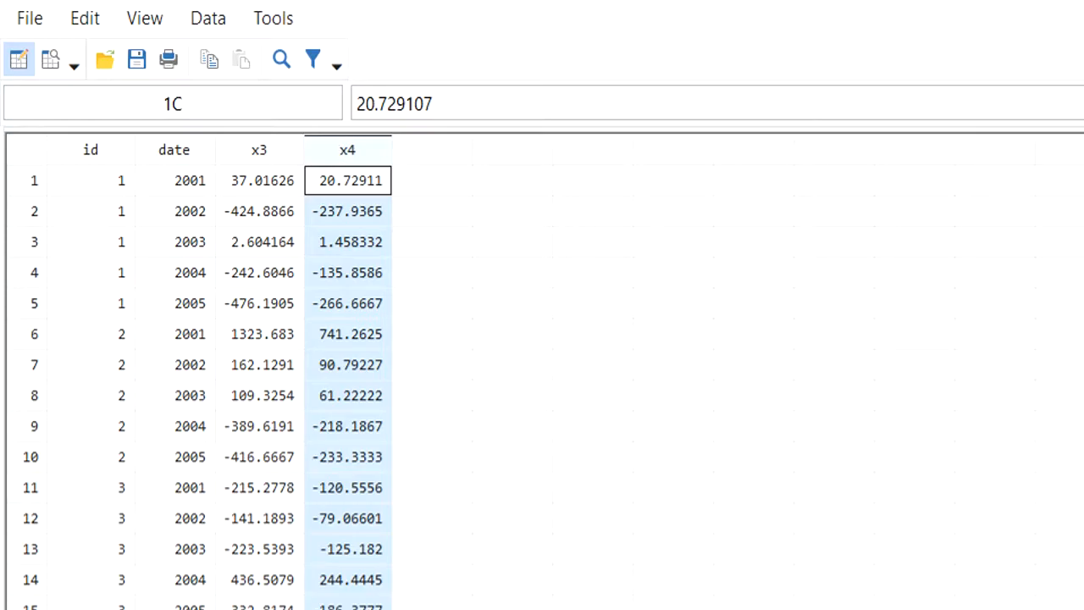
{"action": "left_click_drag", "start_coordinate": [278, 150], "coordinate": [327, 159]}
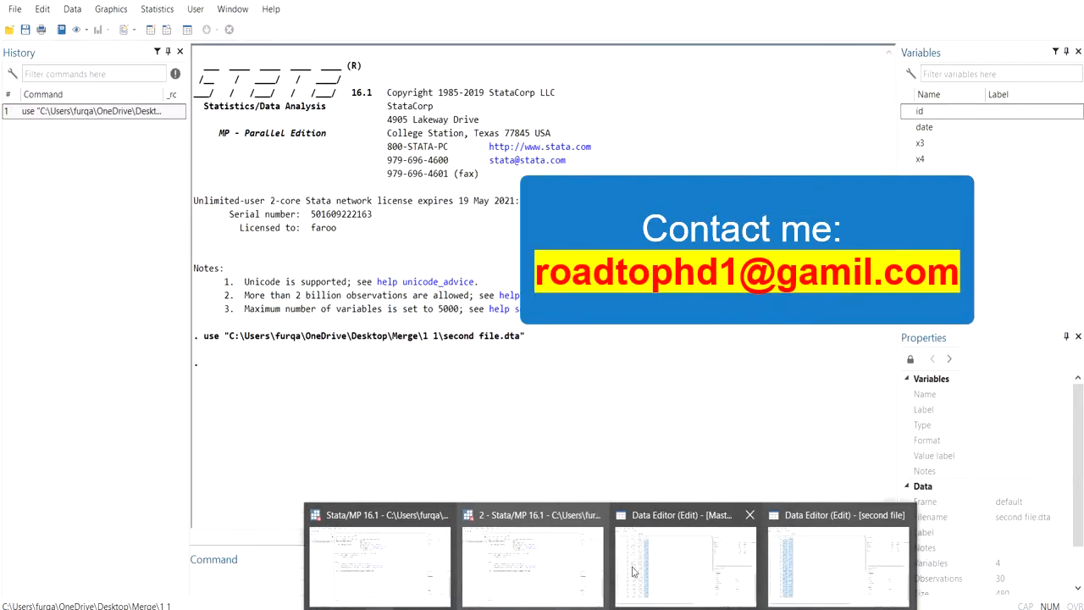
{"action": "left_click", "coordinate": [637, 572]}
{"action": "left_click", "coordinate": [347, 278]}
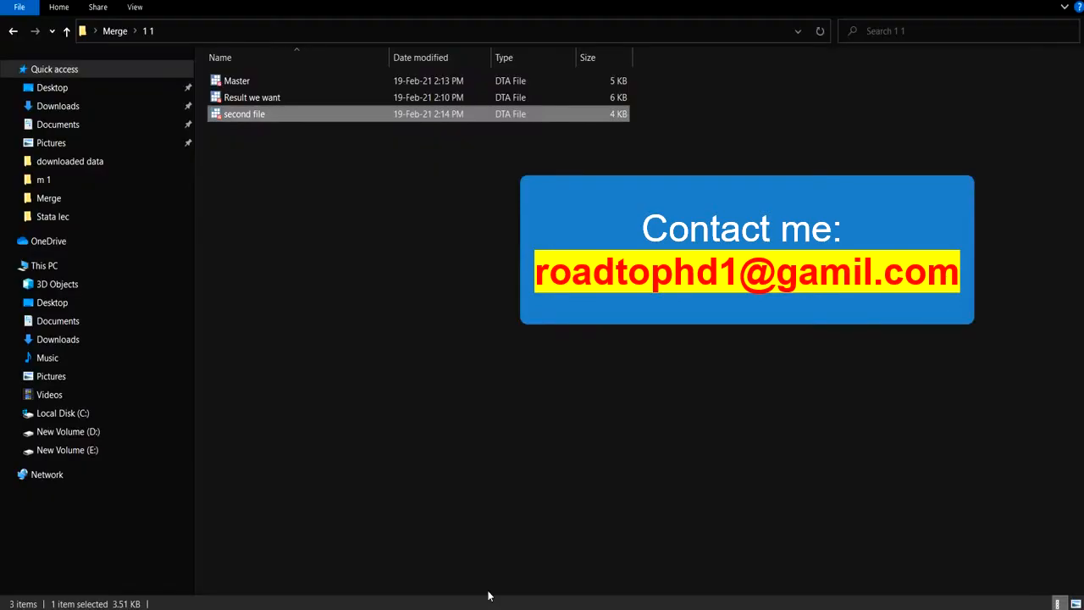
- Open the Result we want dataset, examine all its columns from id to x4 in the Data Editor, and close it
{"action": "left_click", "coordinate": [274, 101]}
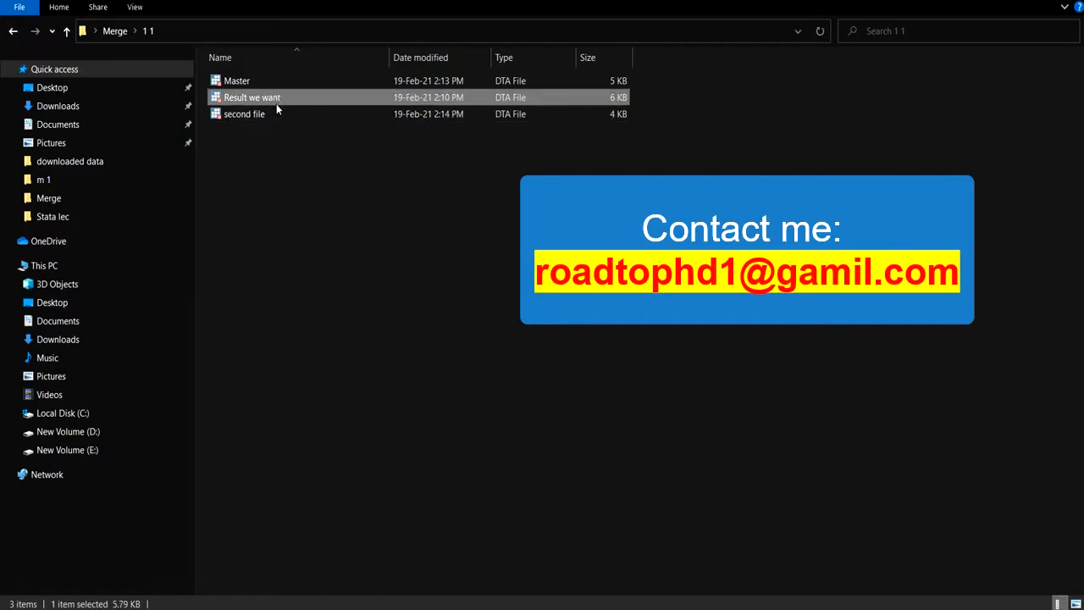
{"action": "double_click", "coordinate": [276, 103]}
{"action": "left_click", "coordinate": [149, 30]}
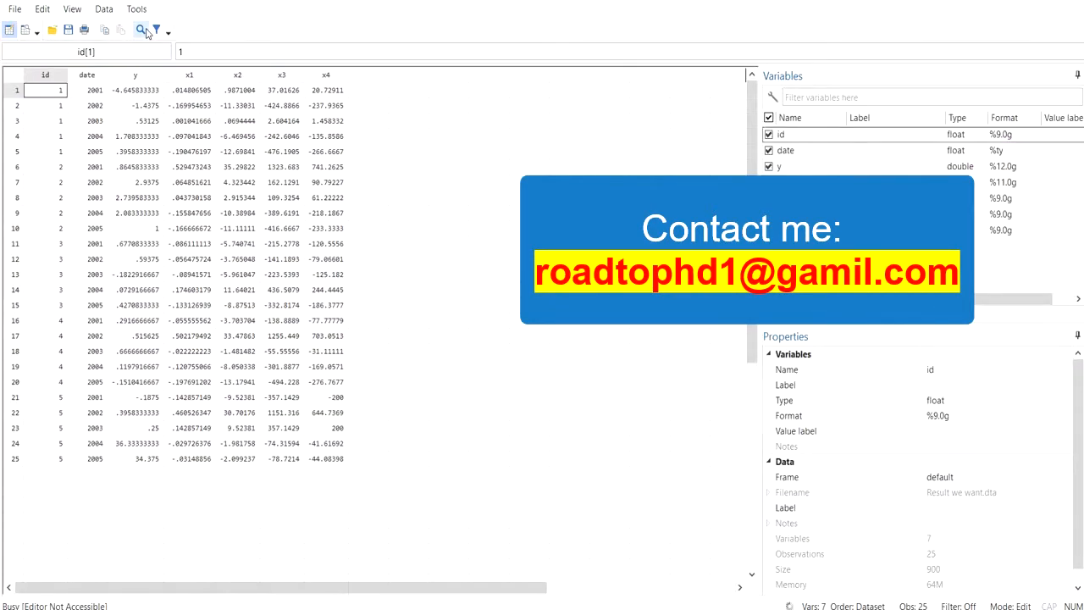
{"action": "left_click", "coordinate": [45, 75]}
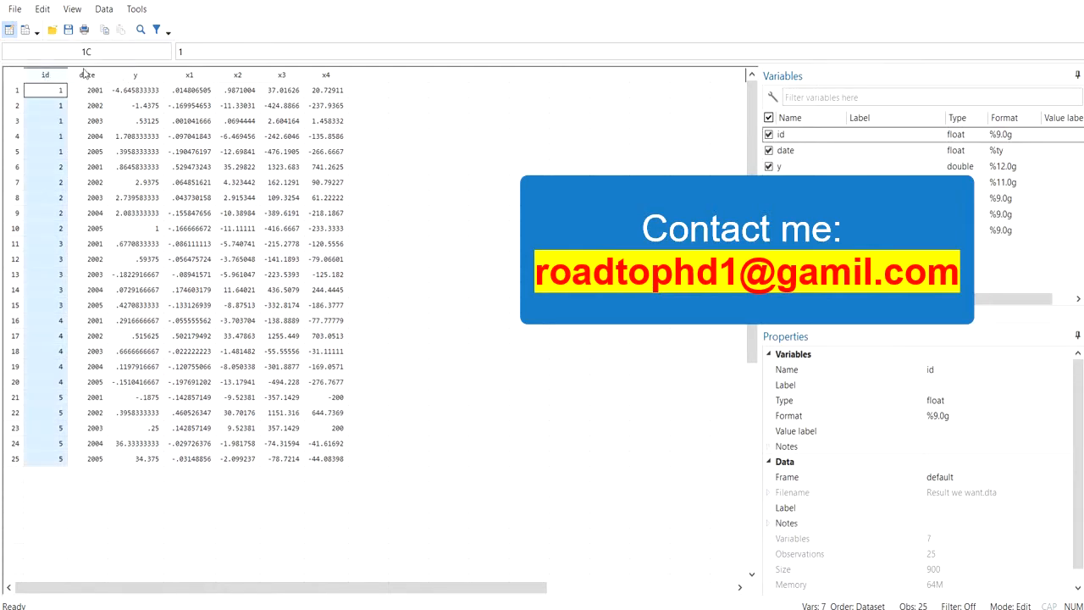
{"action": "left_click", "coordinate": [85, 75]}
{"action": "left_click", "coordinate": [149, 76]}
{"action": "left_click", "coordinate": [186, 76]}
{"action": "left_click", "coordinate": [228, 77]}
{"action": "left_click", "coordinate": [282, 76]}
{"action": "left_click", "coordinate": [327, 76]}
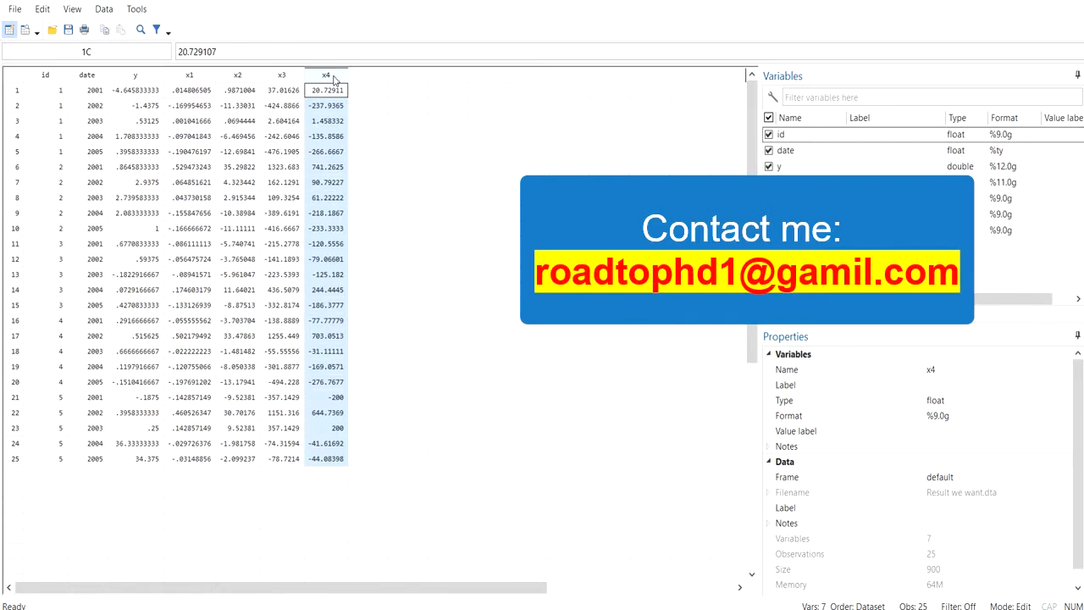
{"action": "key", "text": "alt+F4"}
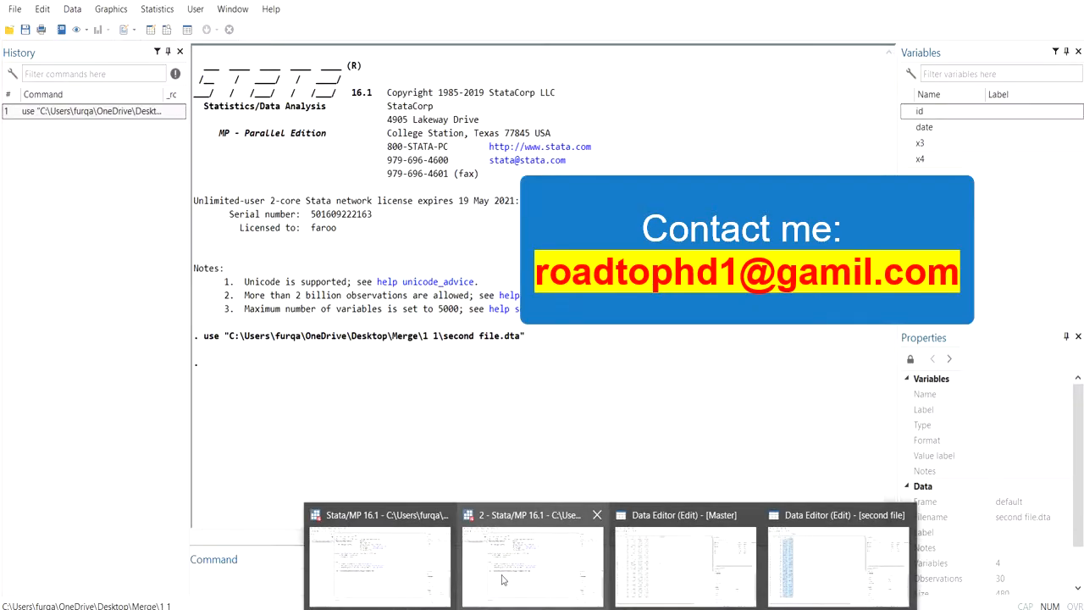
- Compare the observations of the second file and Master datasets in their open Data Editors
{"action": "left_click", "coordinate": [415, 562]}
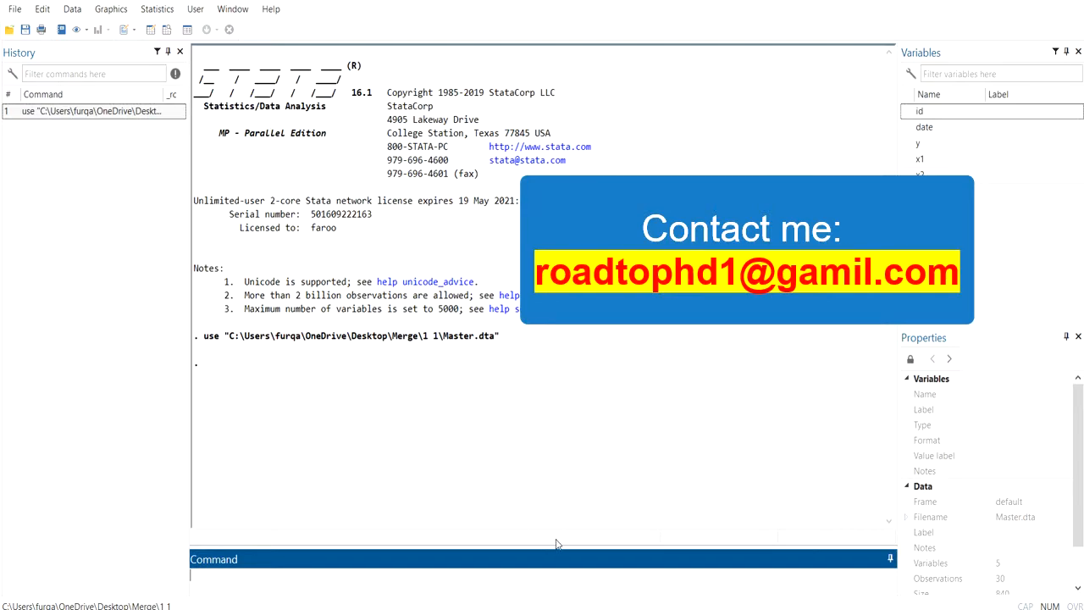
{"action": "left_click", "coordinate": [991, 559]}
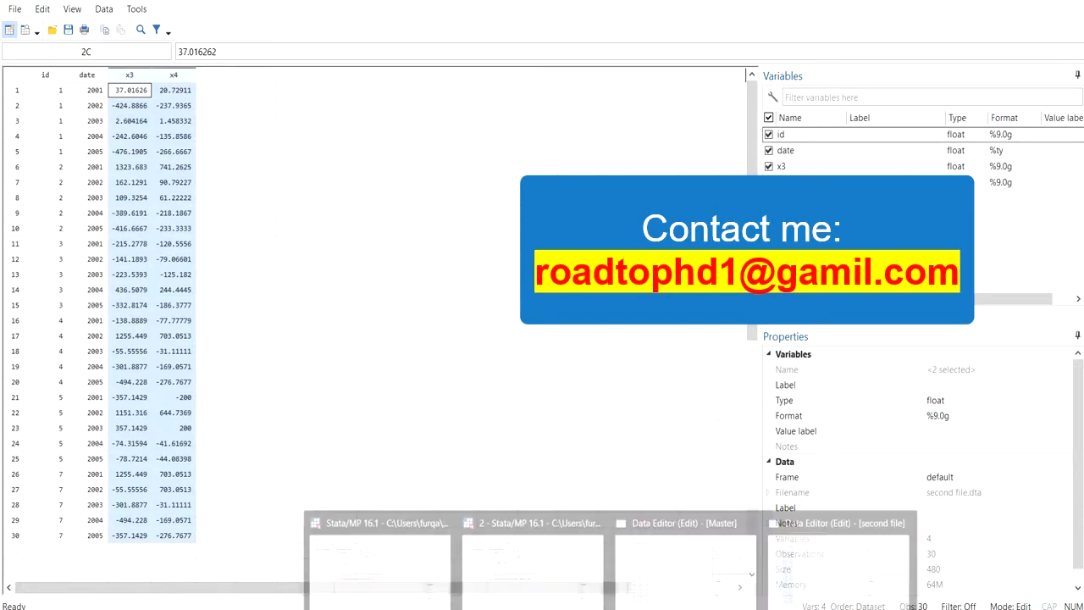
{"action": "left_click", "coordinate": [642, 553]}
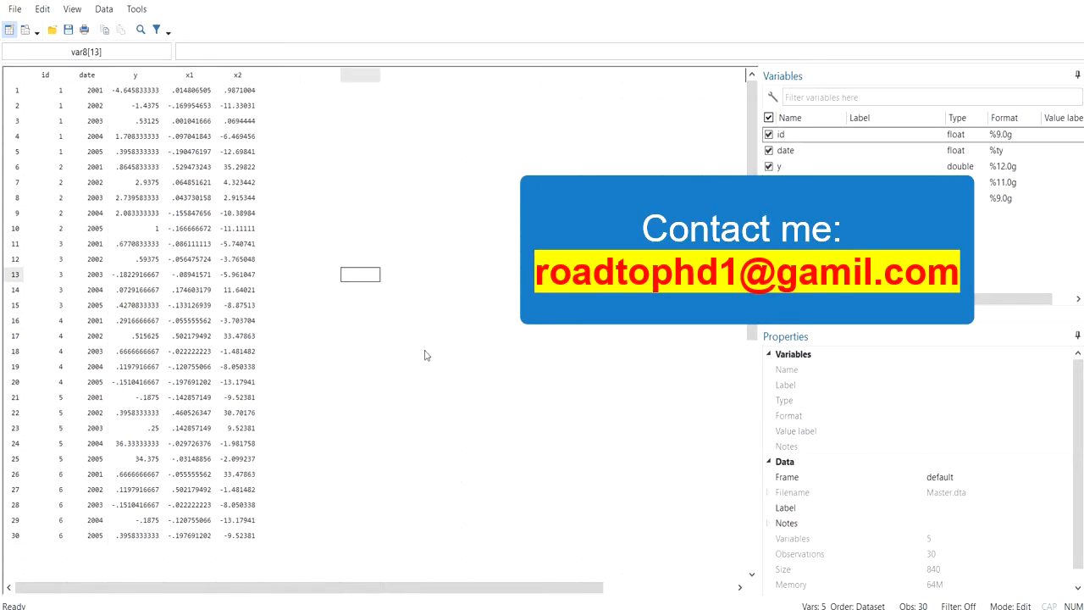
{"action": "left_click", "coordinate": [55, 95]}
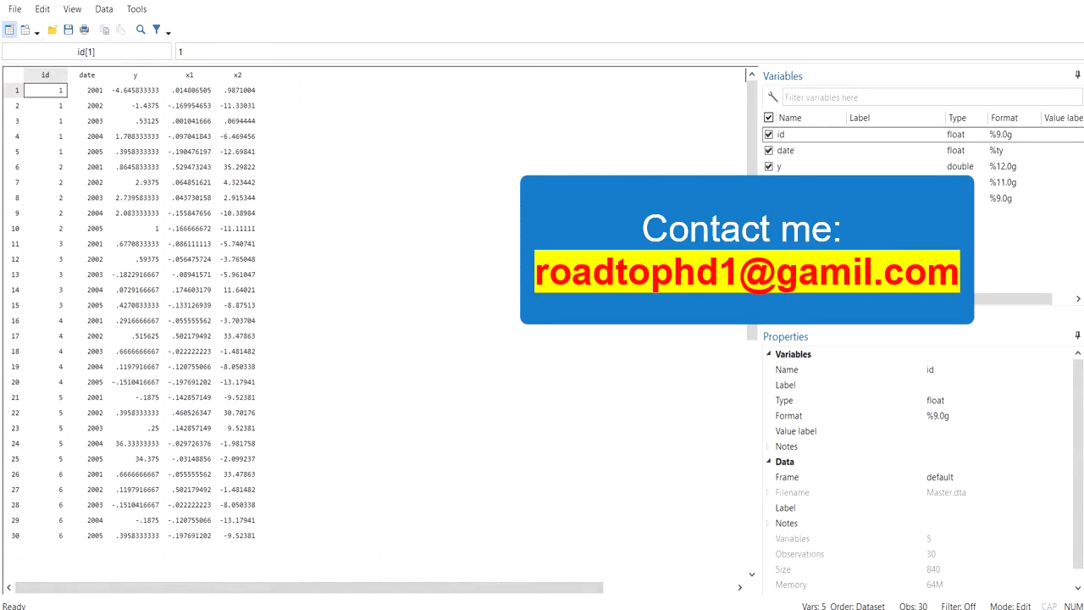
- In the Stata window holding Master, set up a one-to-one dataset merge on the key variables id and date
{"action": "left_click", "coordinate": [400, 542]}
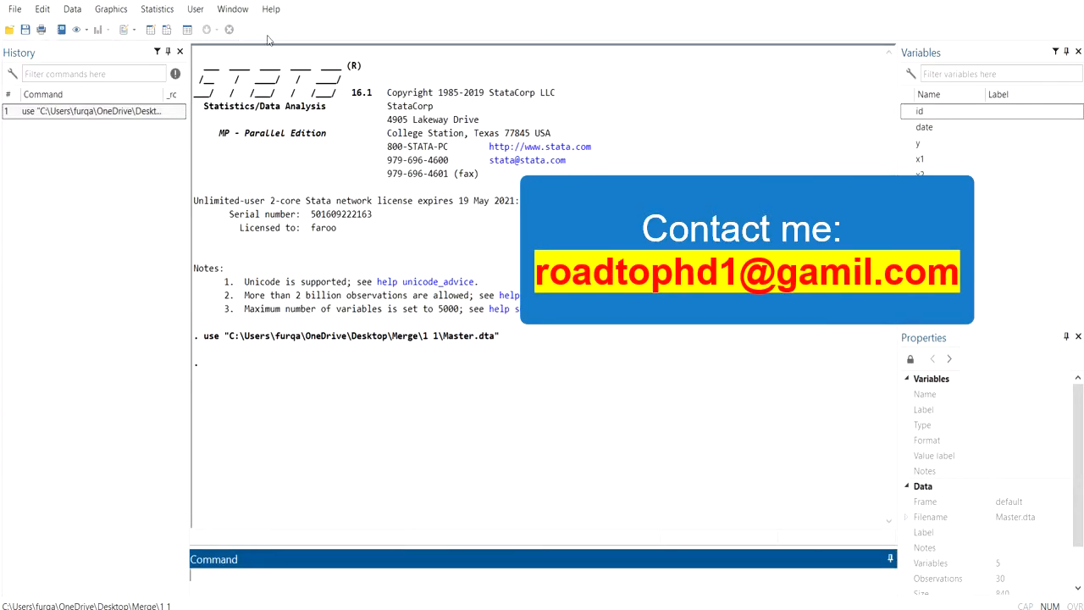
{"action": "left_click_drag", "start_coordinate": [440, 337], "coordinate": [472, 343]}
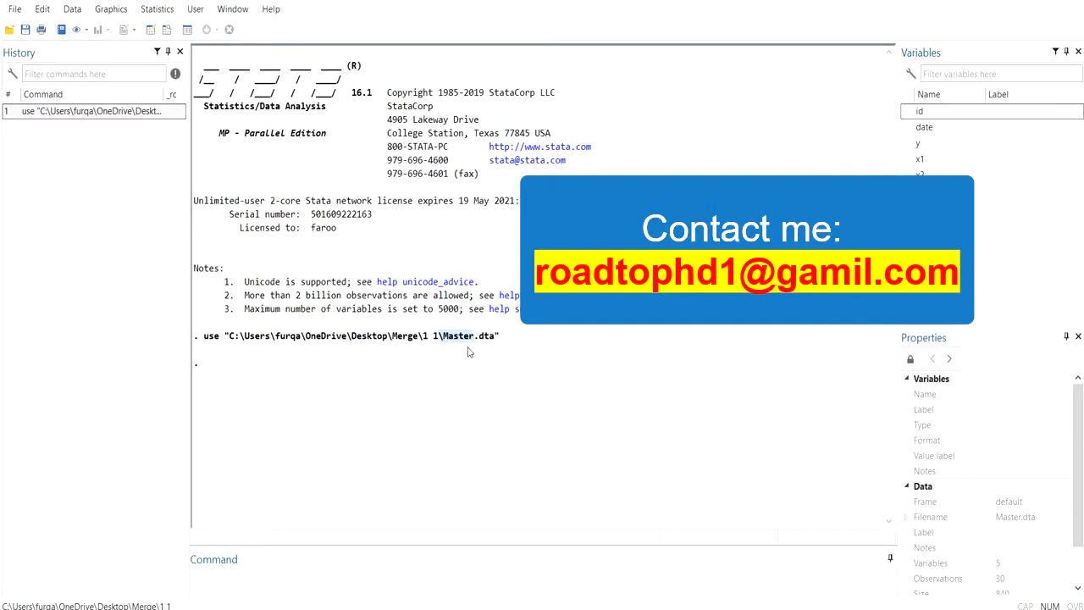
{"action": "left_click", "coordinate": [72, 8]}
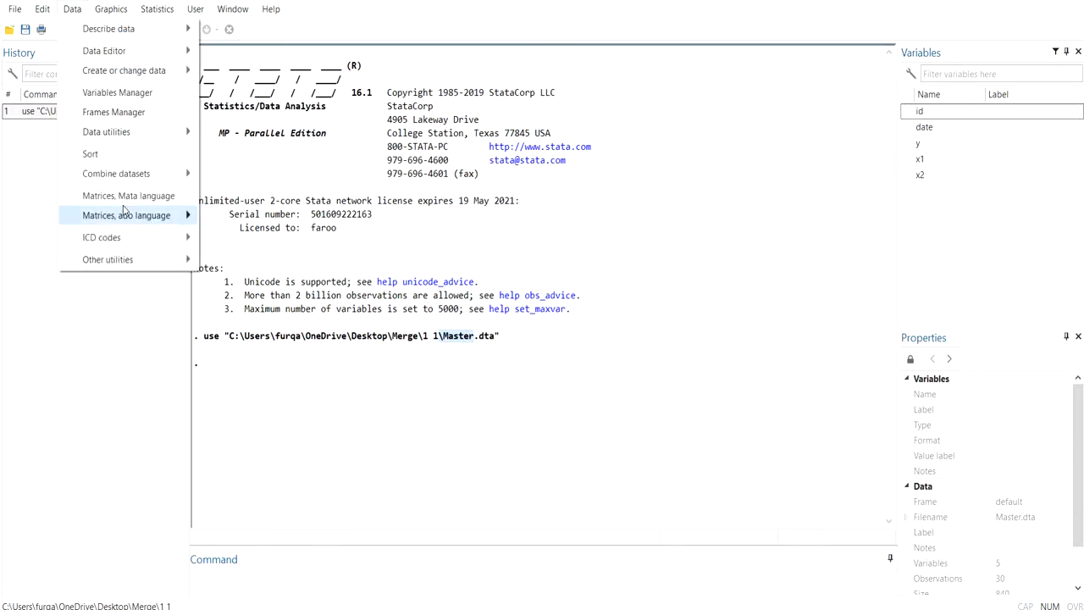
{"action": "mouse_move", "coordinate": [152, 175]}
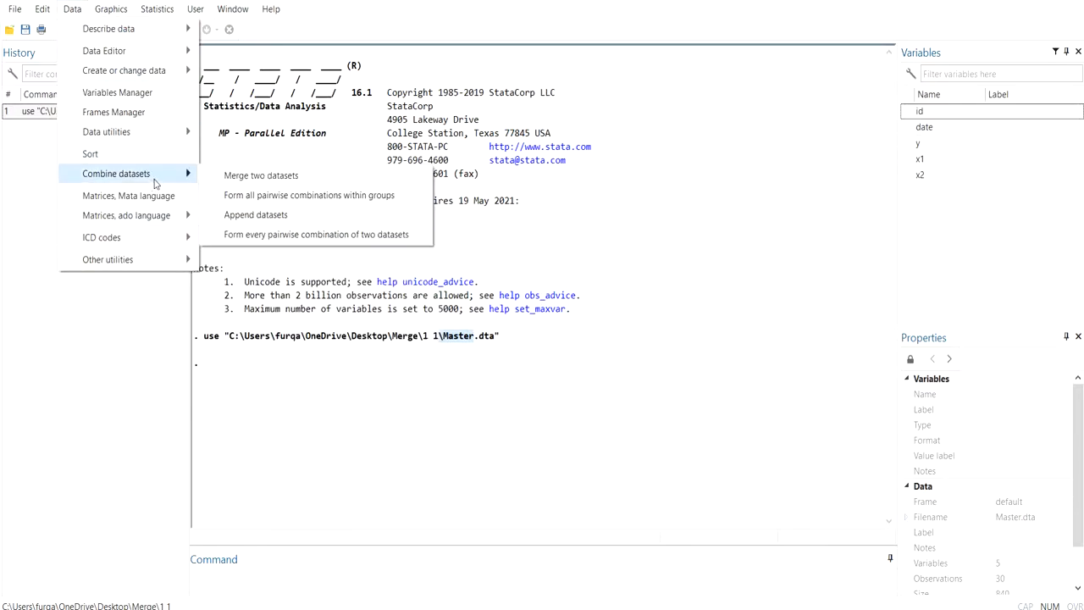
{"action": "left_click", "coordinate": [246, 175]}
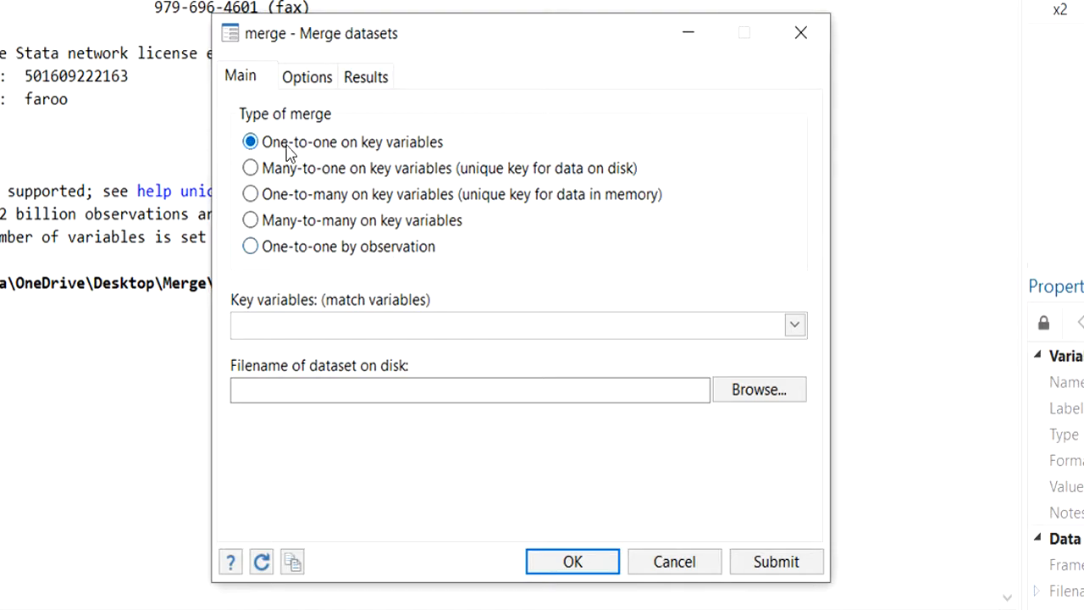
{"action": "left_click", "coordinate": [795, 325]}
{"action": "left_click", "coordinate": [468, 354]}
{"action": "left_click", "coordinate": [443, 373]}
{"action": "left_click", "coordinate": [641, 242]}
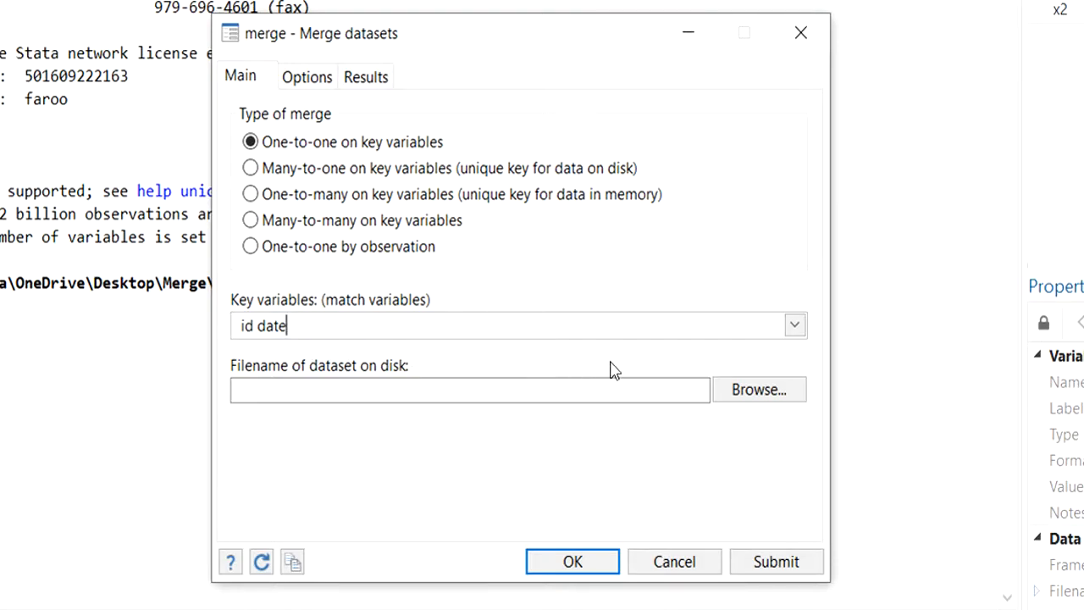
- Choose second file as the dataset on disk and run the merge
{"action": "left_click", "coordinate": [737, 391]}
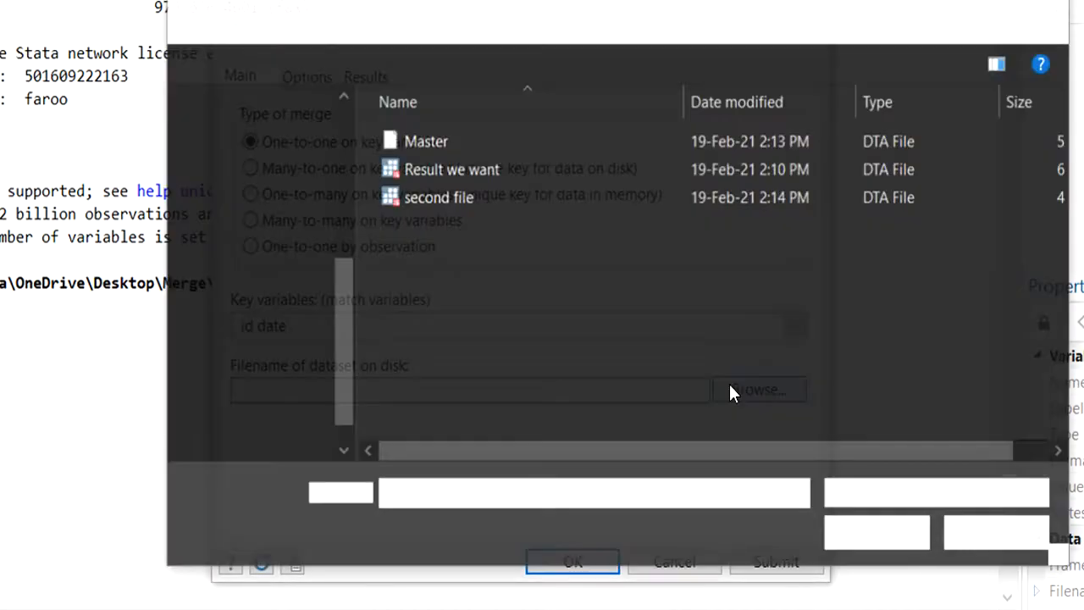
{"action": "double_click", "coordinate": [458, 198]}
{"action": "left_click", "coordinate": [563, 562]}
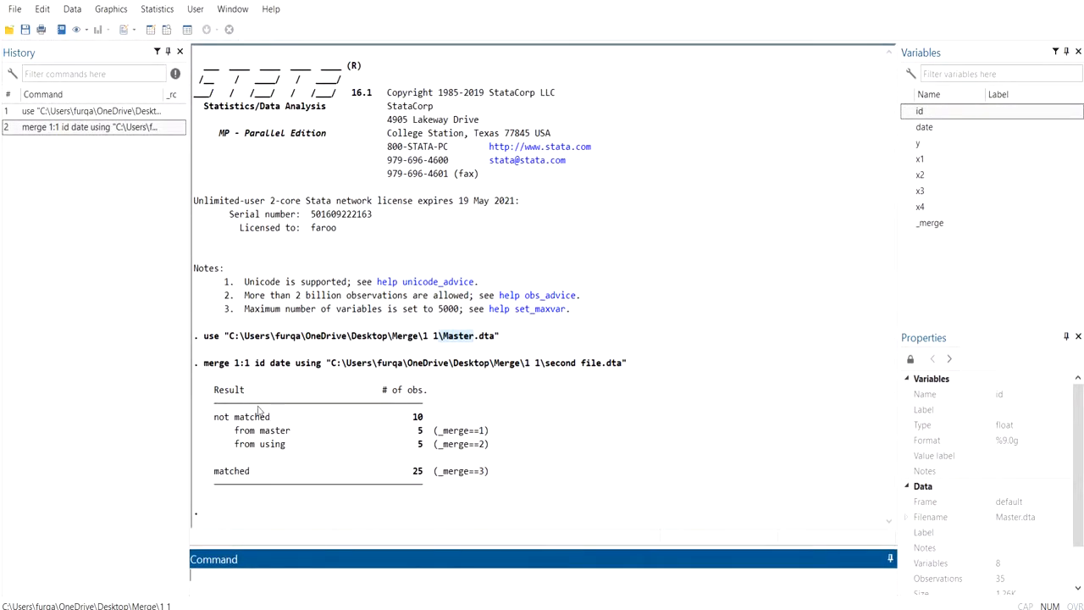
- Examine the not matched and matched observation counts in the merge result table
{"action": "left_click_drag", "start_coordinate": [215, 390], "coordinate": [257, 400]}
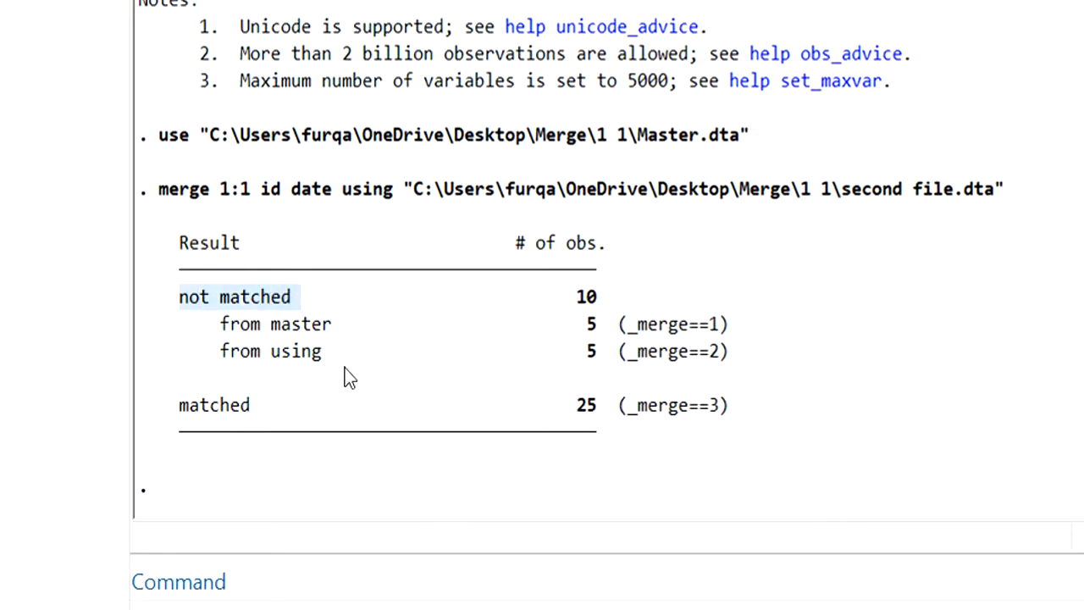
{"action": "left_click", "coordinate": [591, 298]}
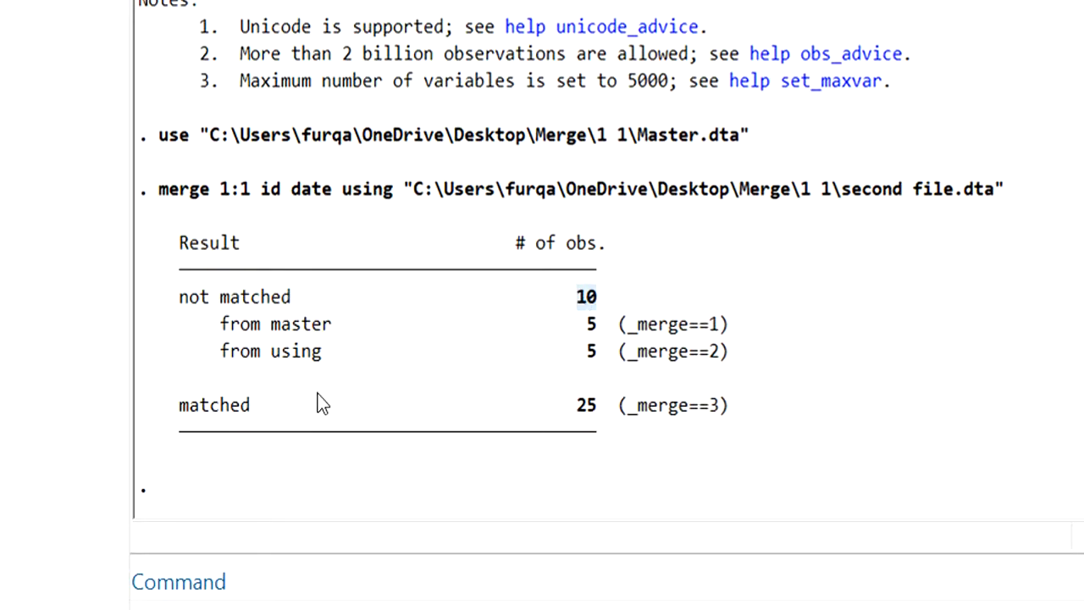
{"action": "left_click_drag", "start_coordinate": [194, 405], "coordinate": [230, 407]}
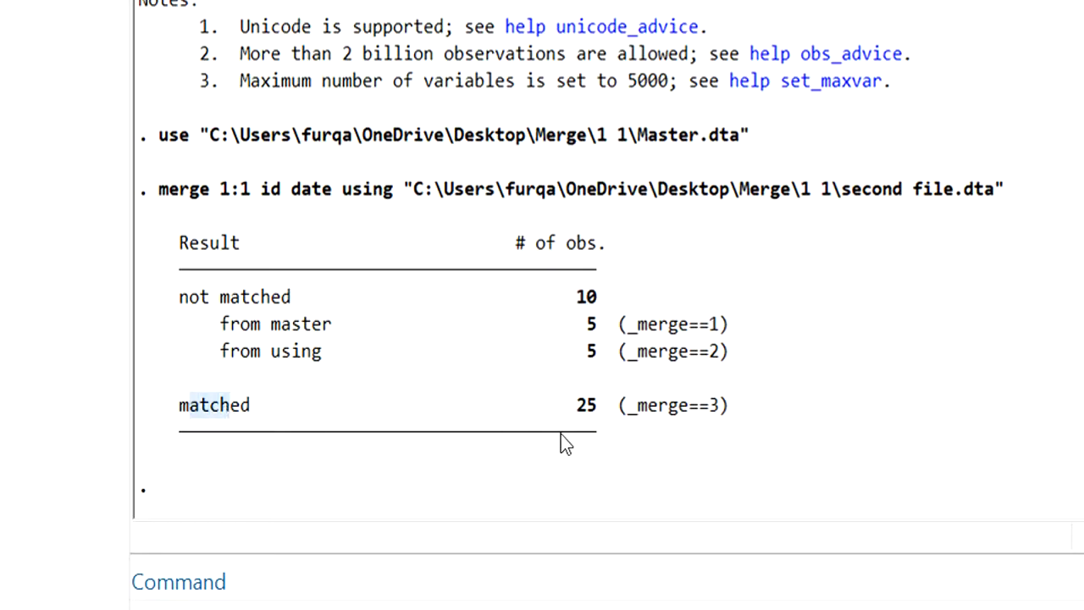
- Open the merged dataset in the Data Editor and review the variables from date through x4 and _merge
{"action": "left_click_drag", "start_coordinate": [604, 405], "coordinate": [581, 405]}
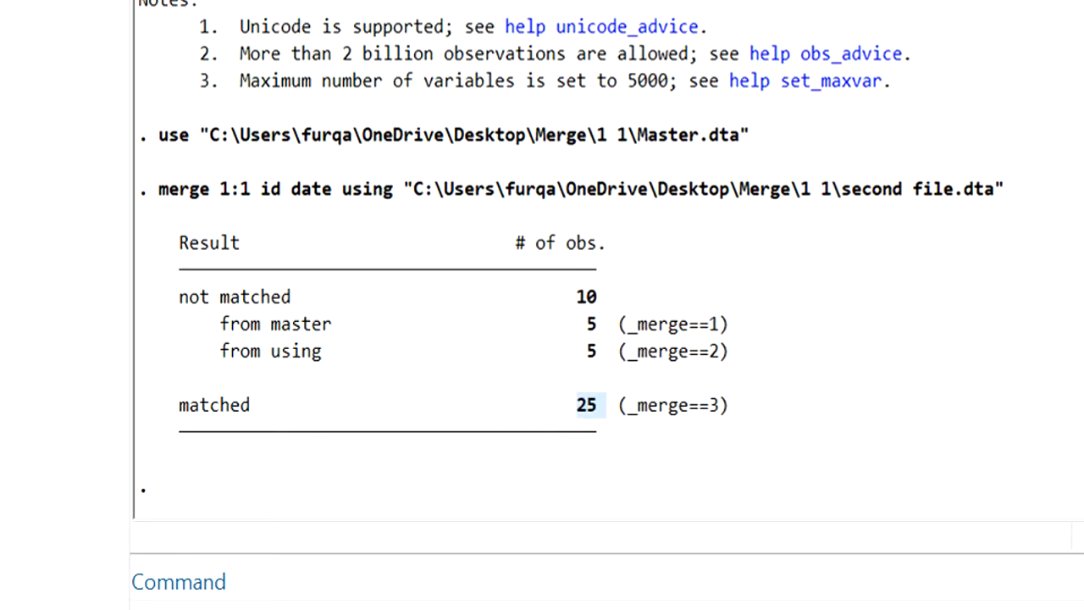
{"action": "left_click", "coordinate": [150, 27]}
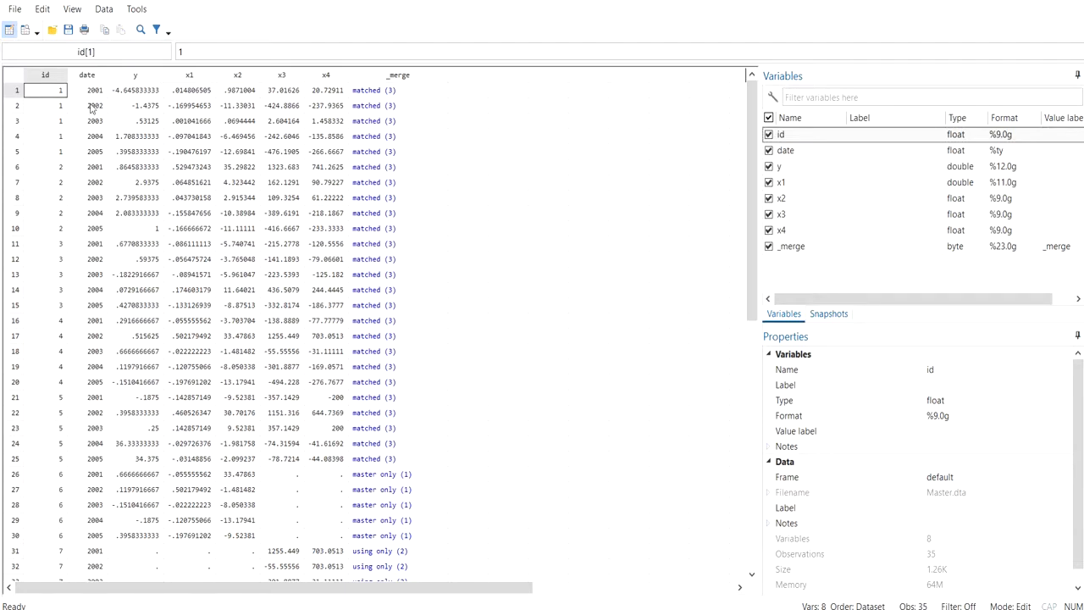
{"action": "left_click", "coordinate": [125, 77]}
{"action": "left_click", "coordinate": [188, 74]}
{"action": "left_click", "coordinate": [240, 78]}
{"action": "left_click", "coordinate": [283, 80]}
{"action": "left_click", "coordinate": [315, 81]}
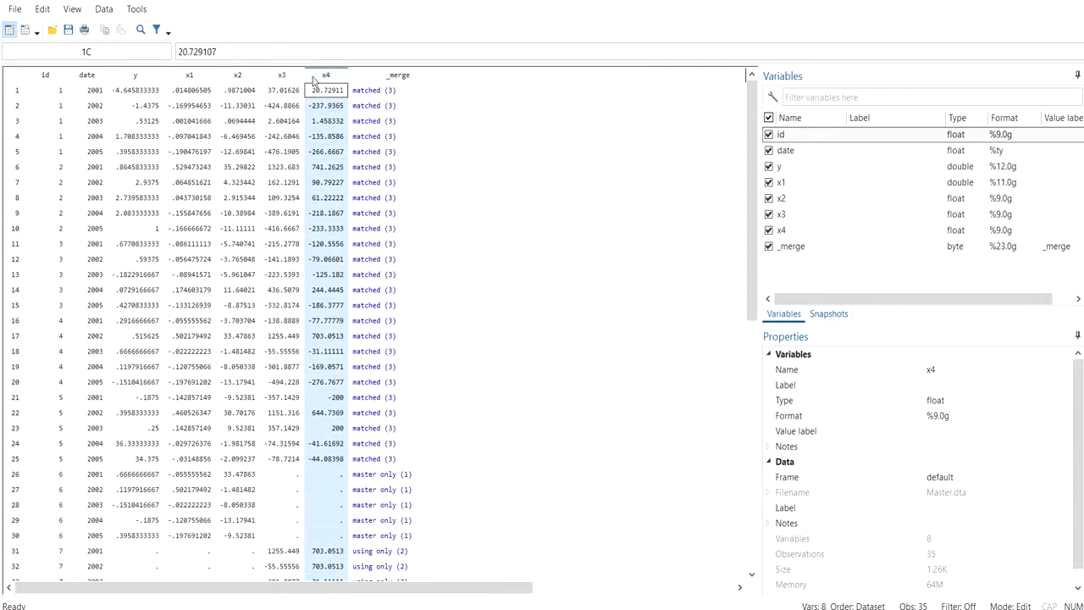
{"action": "left_click", "coordinate": [360, 78]}
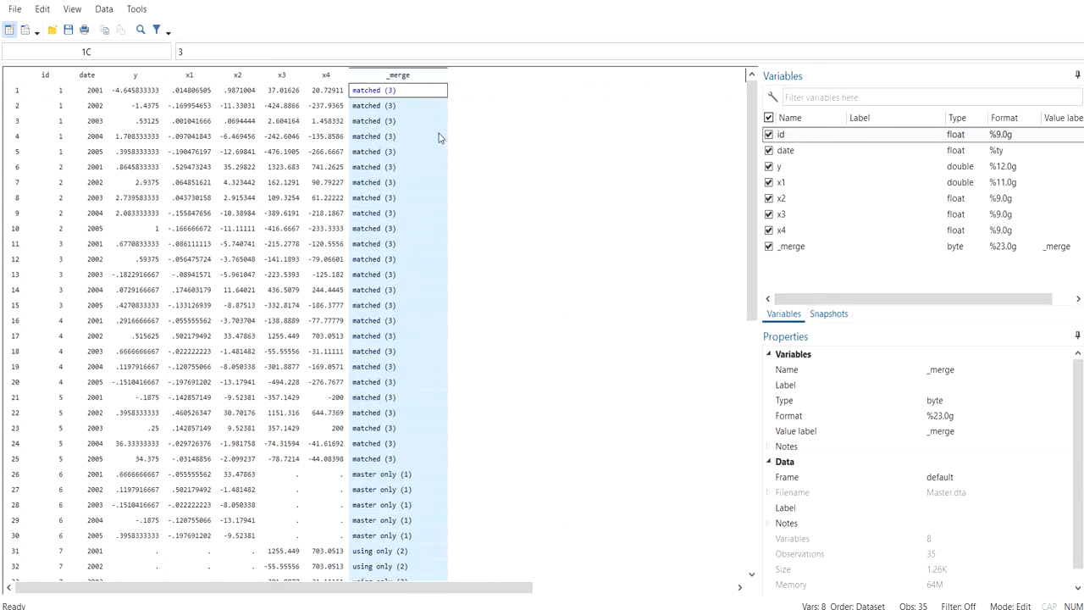
- Examine the master only observations for id 6, comparing their date, y, x1 and x2 values with their x3 and x4 cells
{"action": "scroll", "coordinate": [186, 305], "scroll_direction": "down", "scroll_amount": 2}
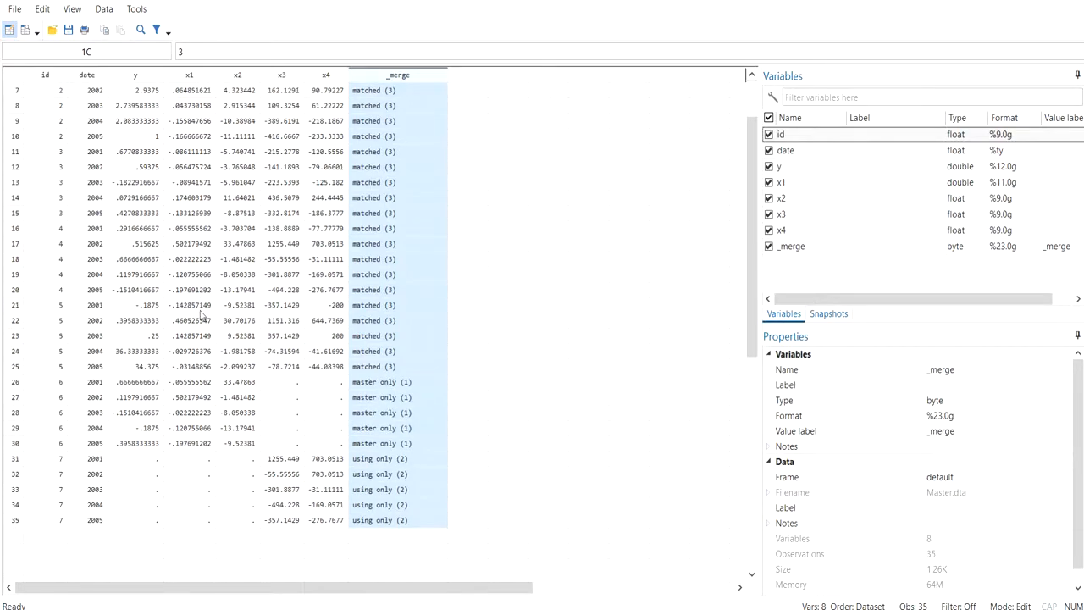
{"action": "left_click_drag", "start_coordinate": [282, 383], "coordinate": [329, 380]}
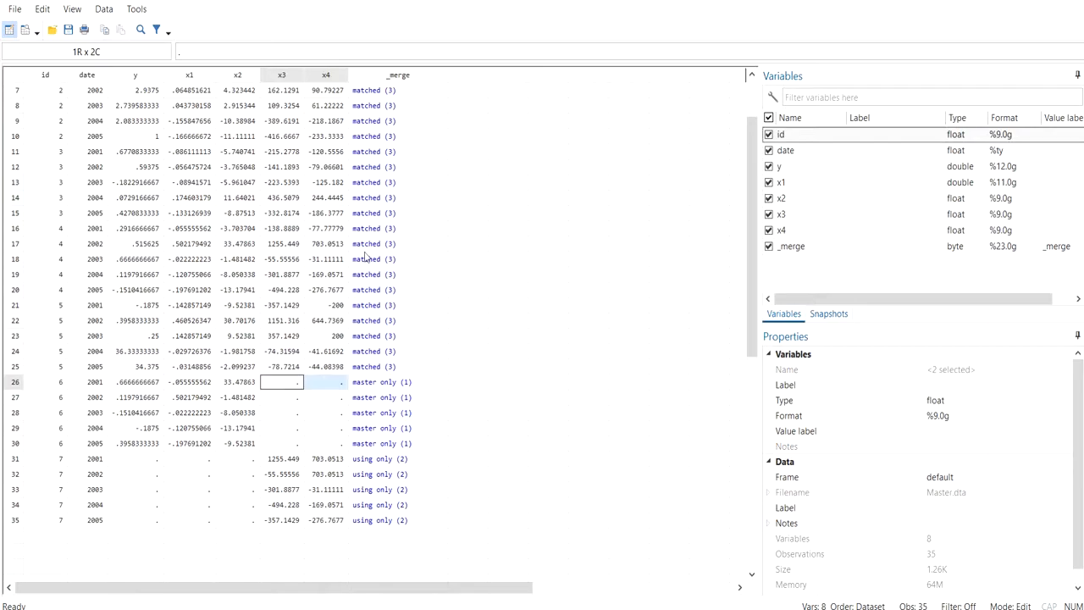
{"action": "left_click", "coordinate": [385, 385]}
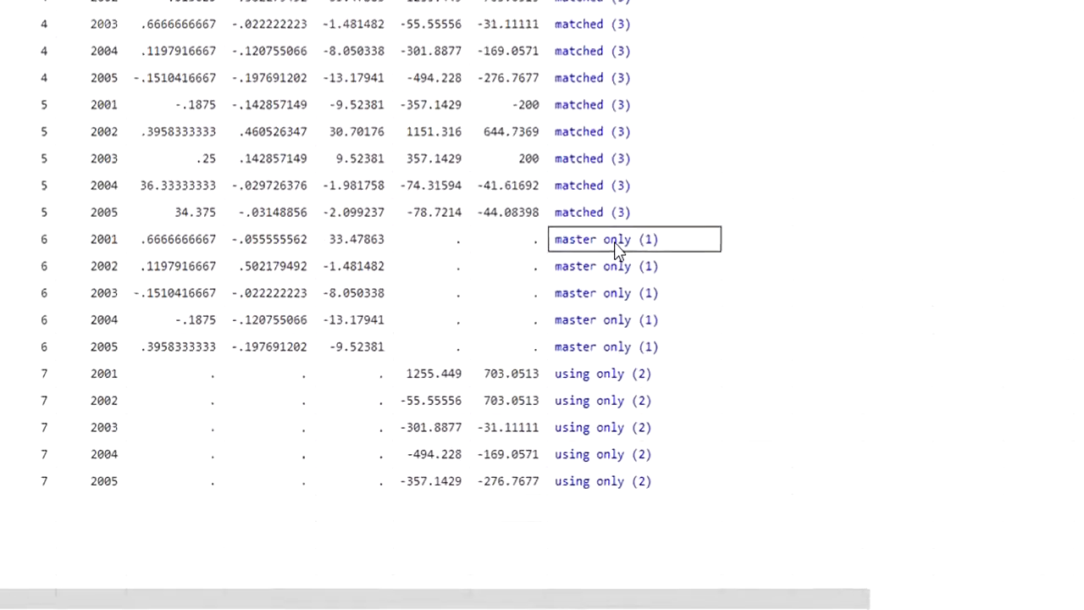
{"action": "left_click_drag", "start_coordinate": [37, 196], "coordinate": [415, 310]}
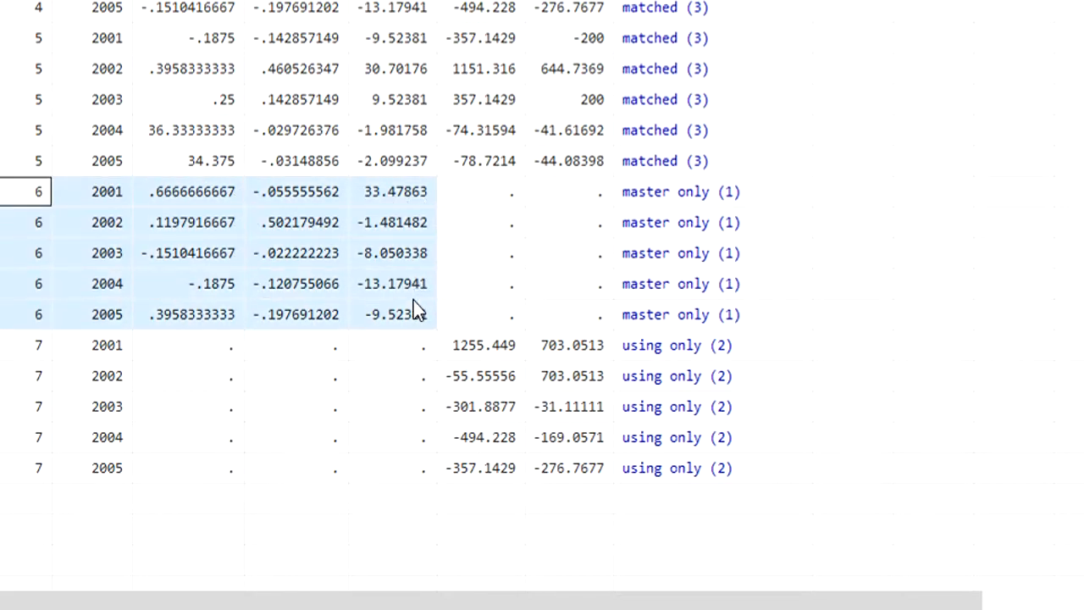
{"action": "left_click", "coordinate": [36, 193]}
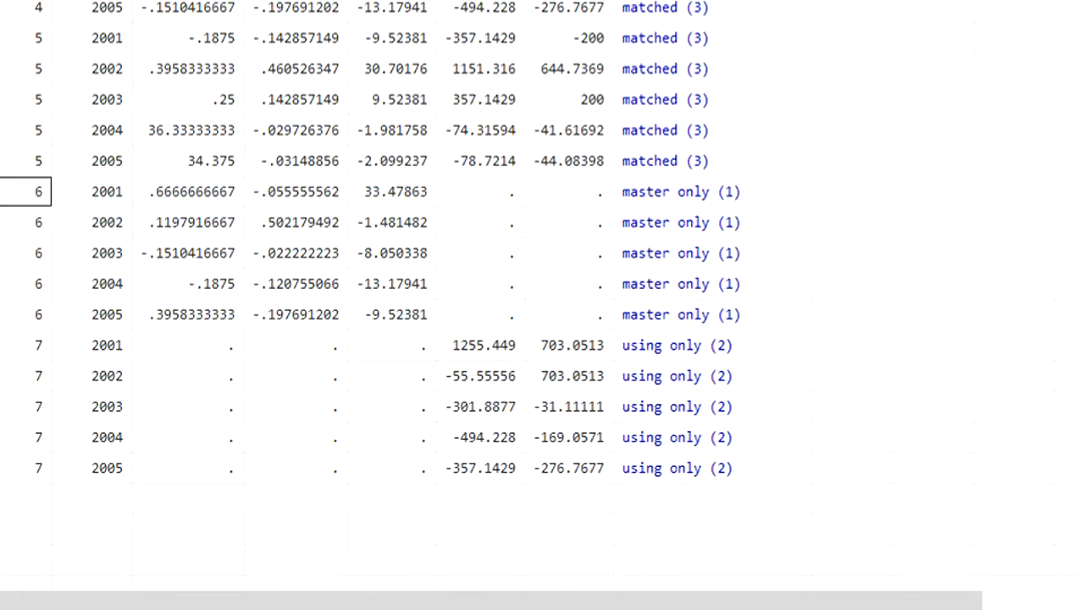
{"action": "left_click_drag", "start_coordinate": [74, 197], "coordinate": [86, 321]}
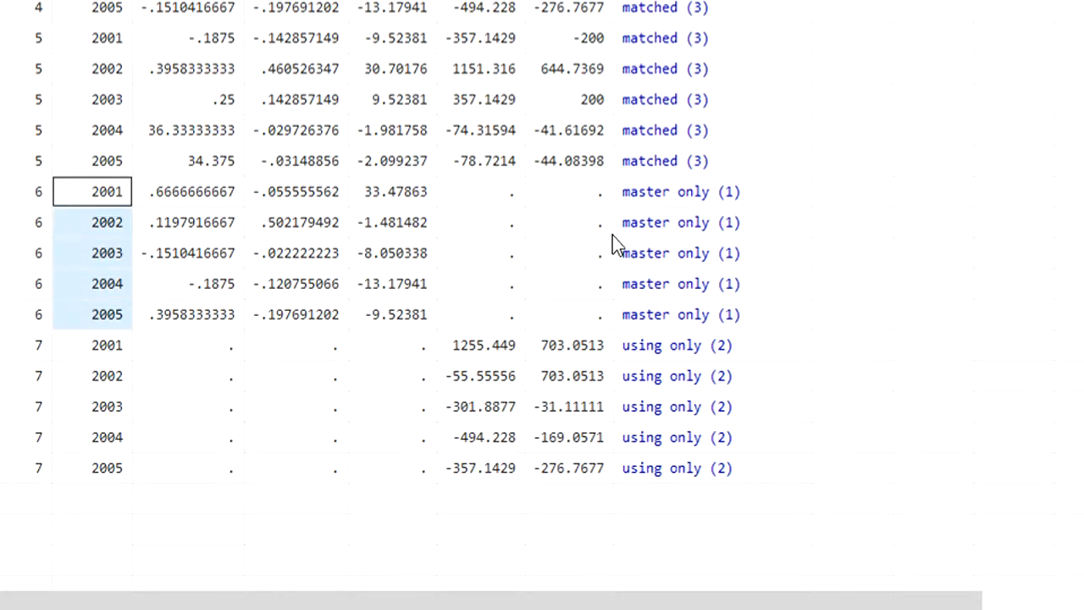
{"action": "left_click", "coordinate": [674, 201]}
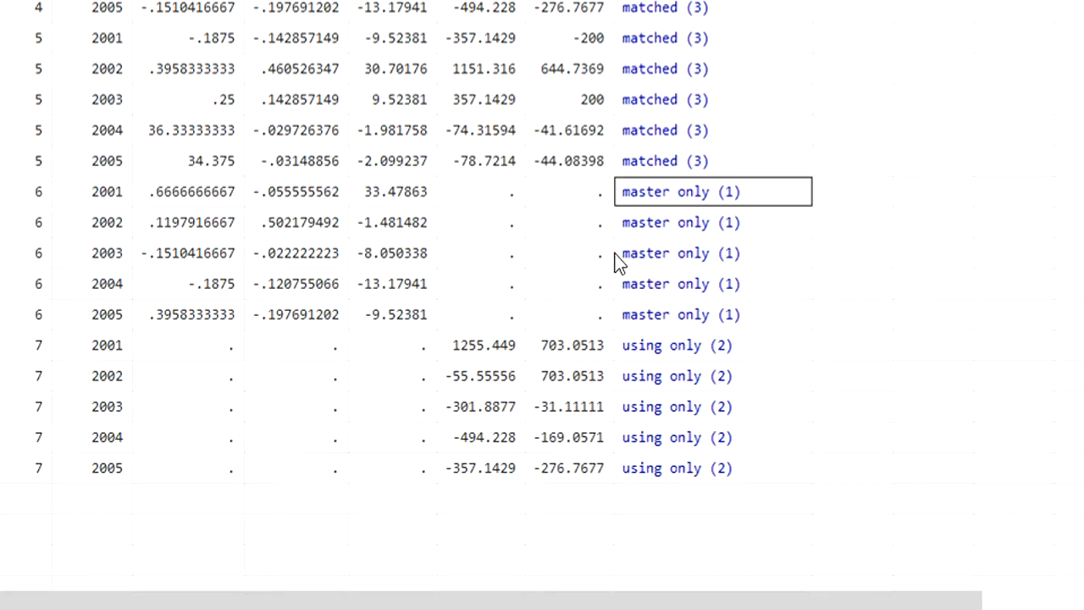
{"action": "left_click_drag", "start_coordinate": [477, 194], "coordinate": [589, 310]}
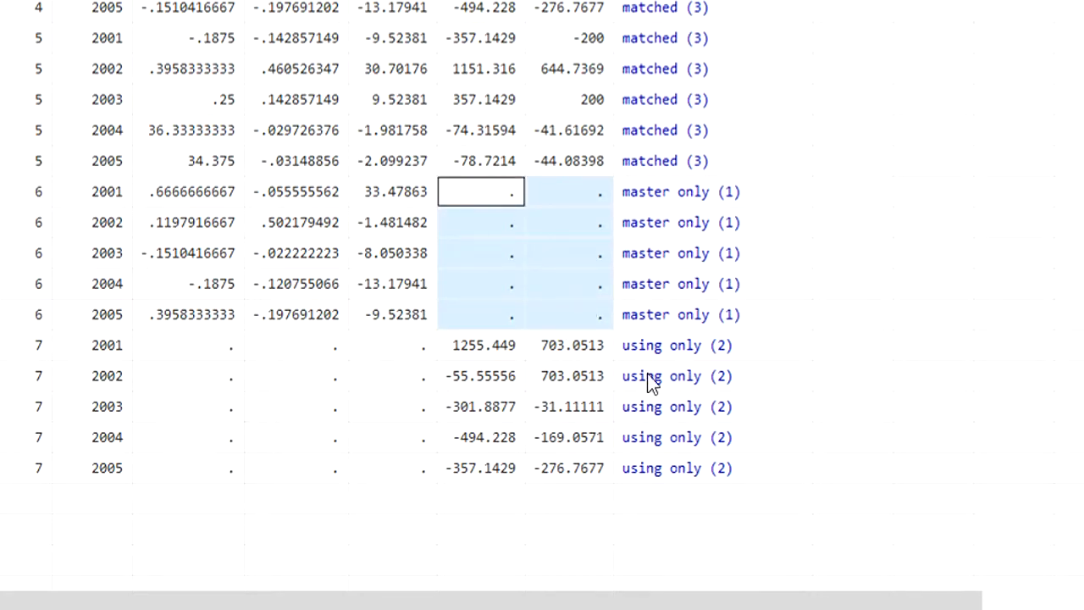
- Examine the using only observations for id 7, including their id, date, y, x1 and x2 cells
{"action": "left_click_drag", "start_coordinate": [663, 348], "coordinate": [707, 464]}
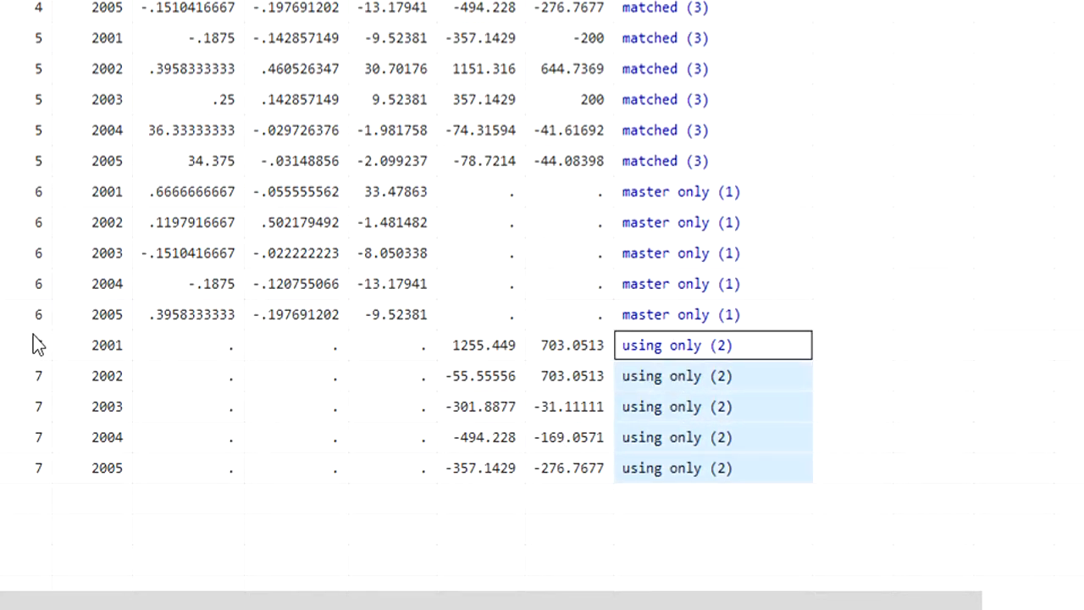
{"action": "left_click_drag", "start_coordinate": [38, 347], "coordinate": [102, 467]}
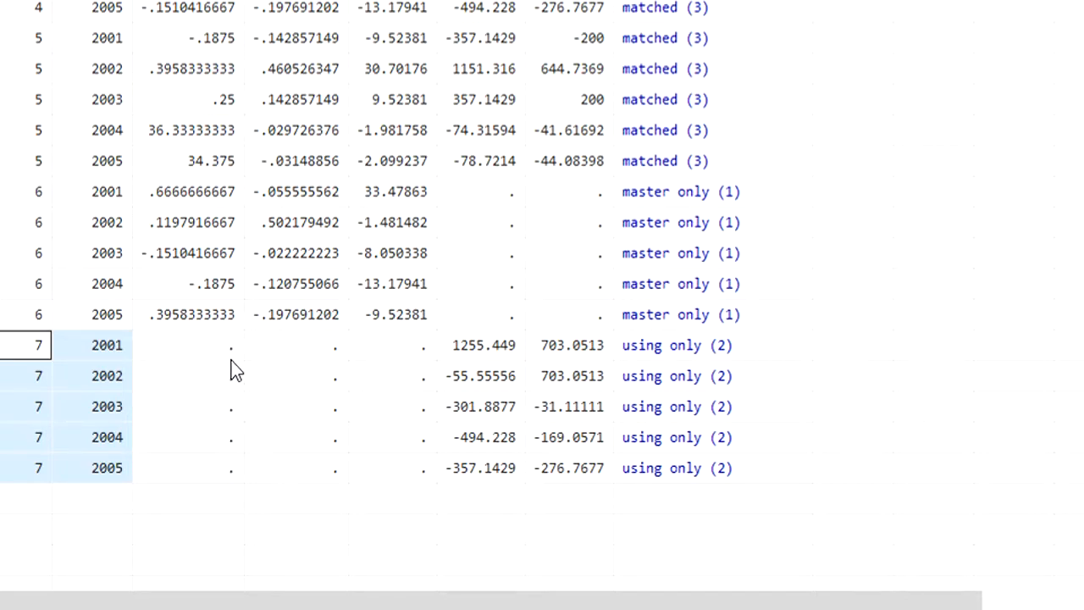
{"action": "left_click_drag", "start_coordinate": [222, 350], "coordinate": [383, 461]}
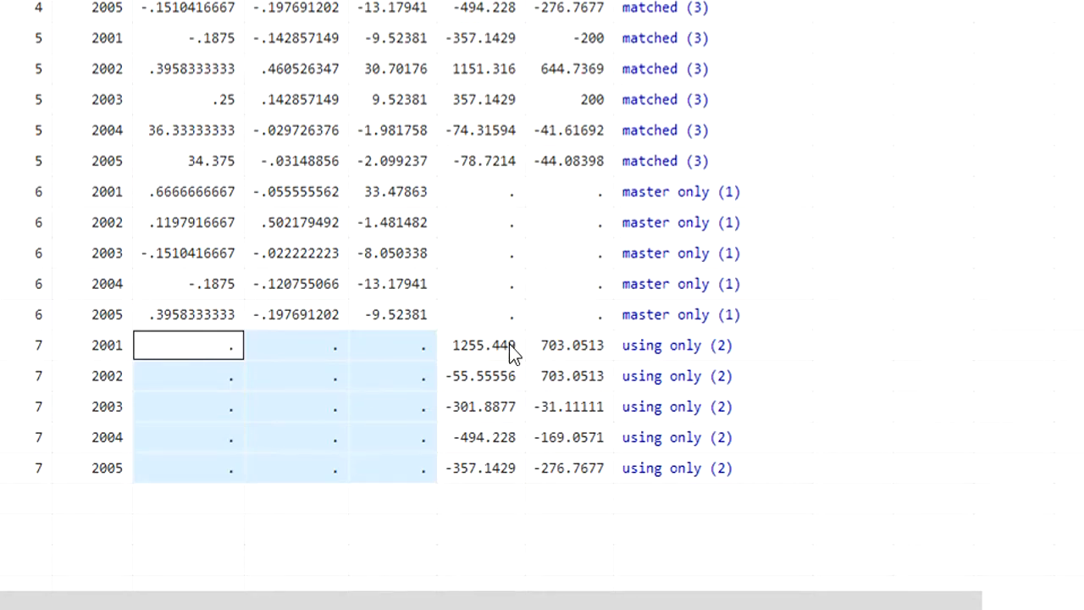
- Review the matched observations and their x1 to x4 columns, and close the Data Editor
{"action": "scroll", "coordinate": [524, 340], "scroll_direction": "up", "scroll_amount": 2}
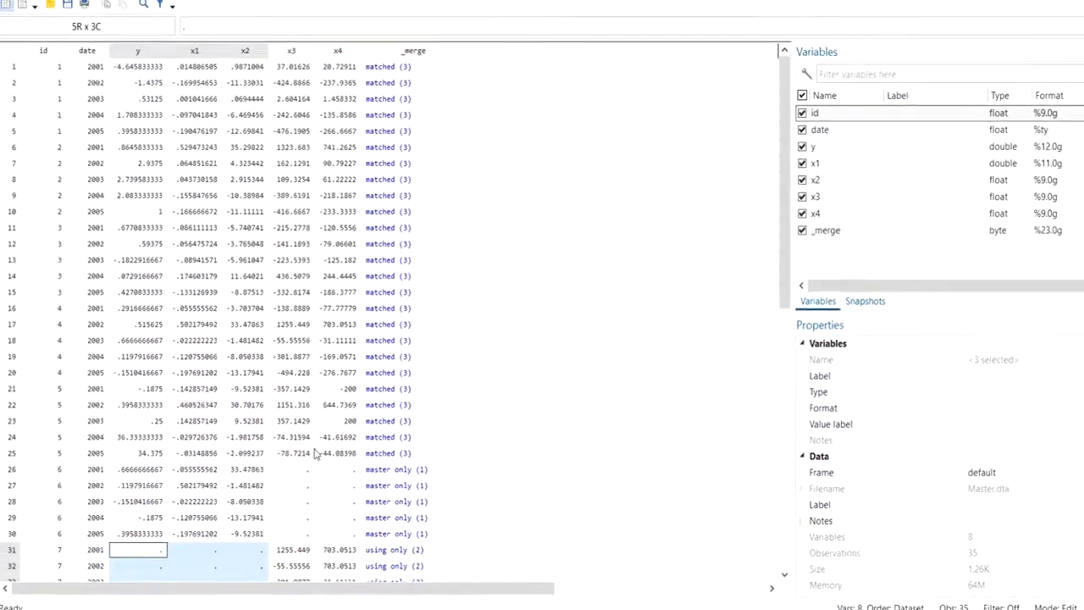
{"action": "left_click_drag", "start_coordinate": [388, 70], "coordinate": [393, 455]}
{"action": "left_click_drag", "start_coordinate": [392, 453], "coordinate": [393, 455]}
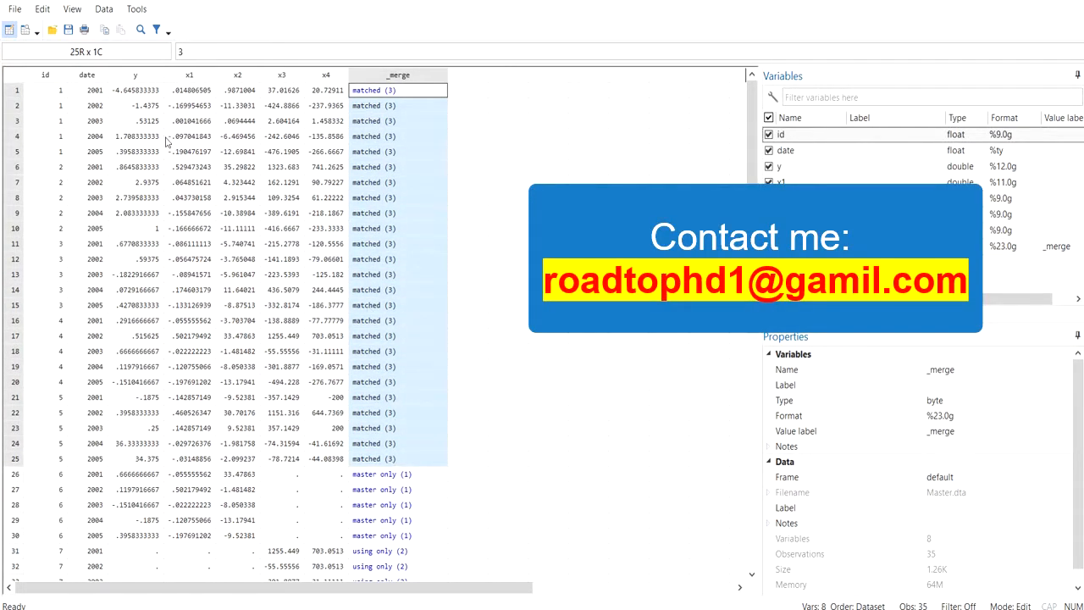
{"action": "left_click", "coordinate": [193, 78]}
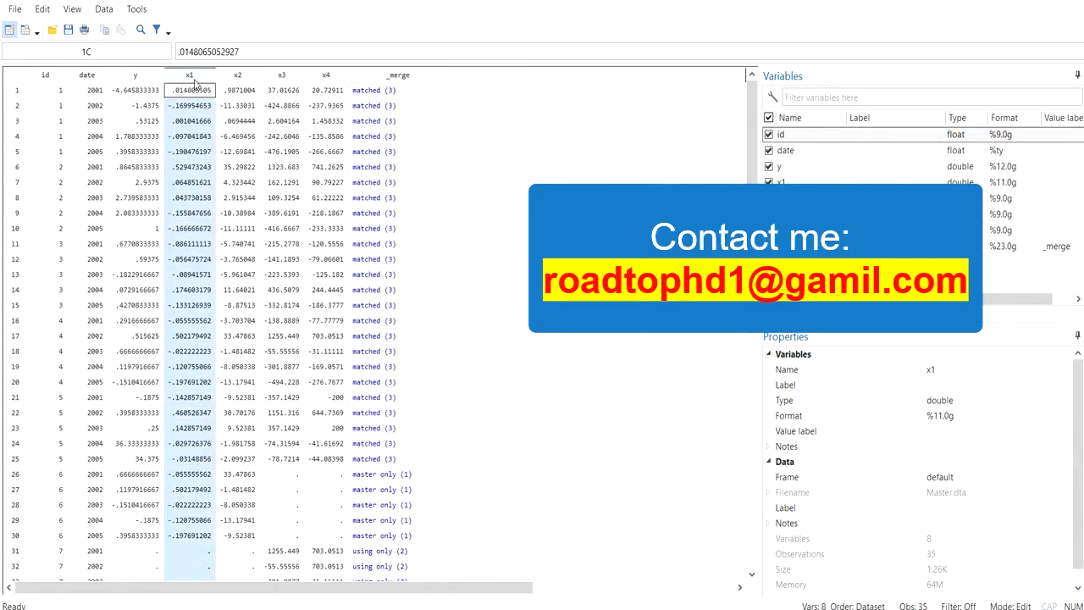
{"action": "left_click", "coordinate": [241, 77]}
{"action": "left_click", "coordinate": [280, 76]}
{"action": "left_click", "coordinate": [343, 76]}
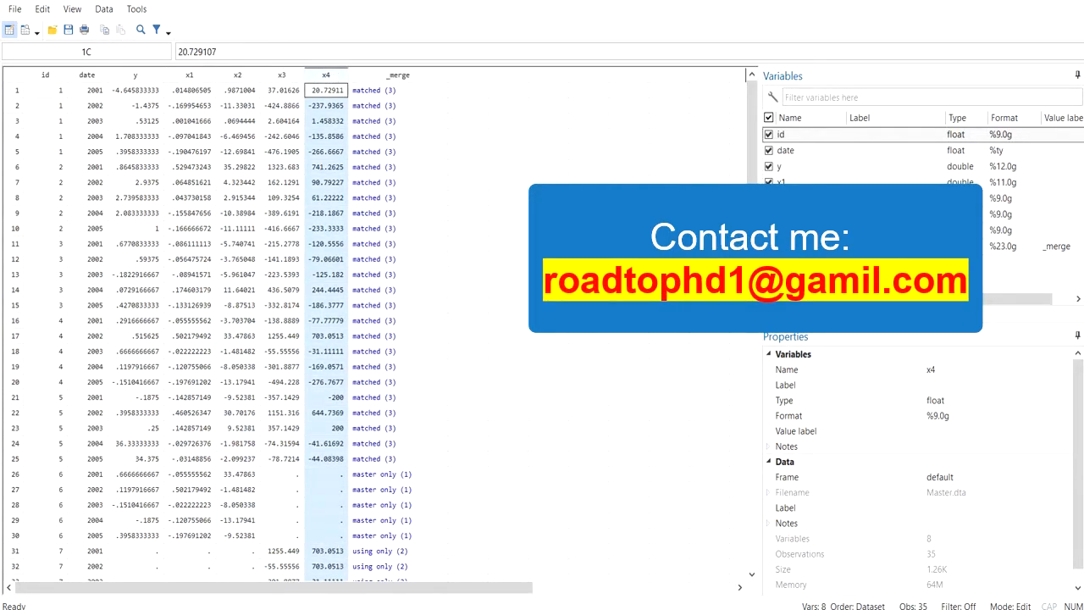
{"action": "left_click", "coordinate": [1069, 1]}
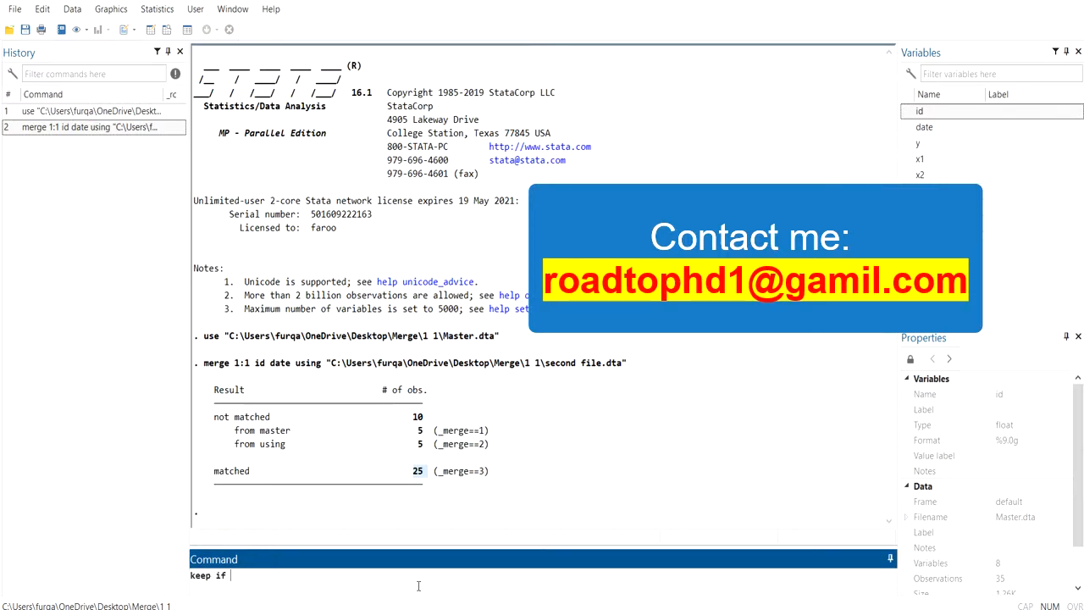
- Keep only the matched observations by running the command keep if _merge==3
{"action": "left_click_drag", "start_coordinate": [435, 472], "coordinate": [487, 475]}
{"action": "right_click", "coordinate": [485, 476]}
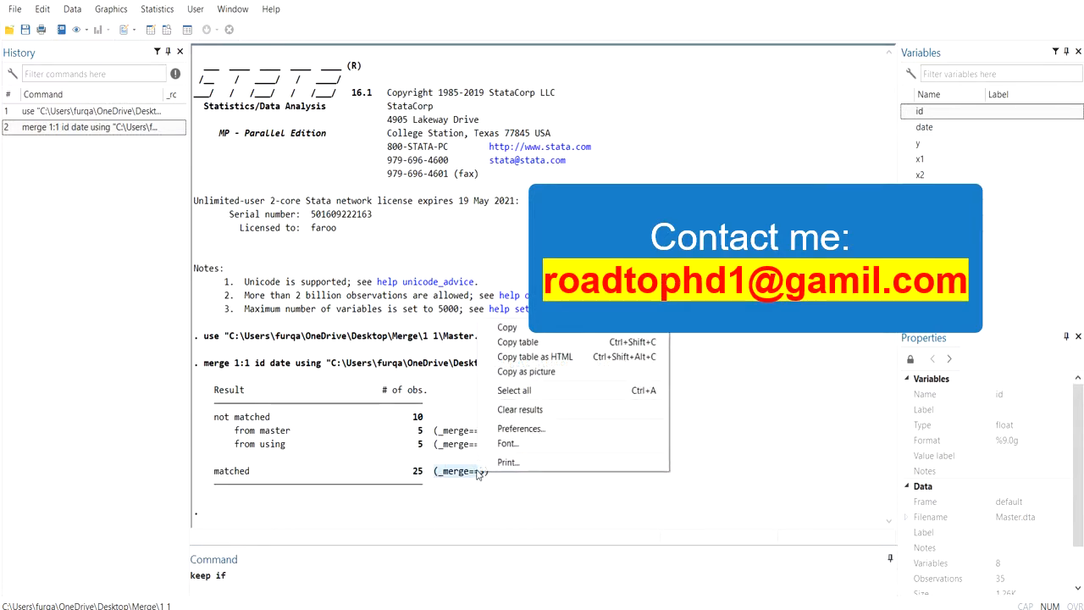
{"action": "left_click", "coordinate": [517, 322]}
{"action": "left_click", "coordinate": [322, 575]}
{"action": "key", "text": "ctrl+v"}
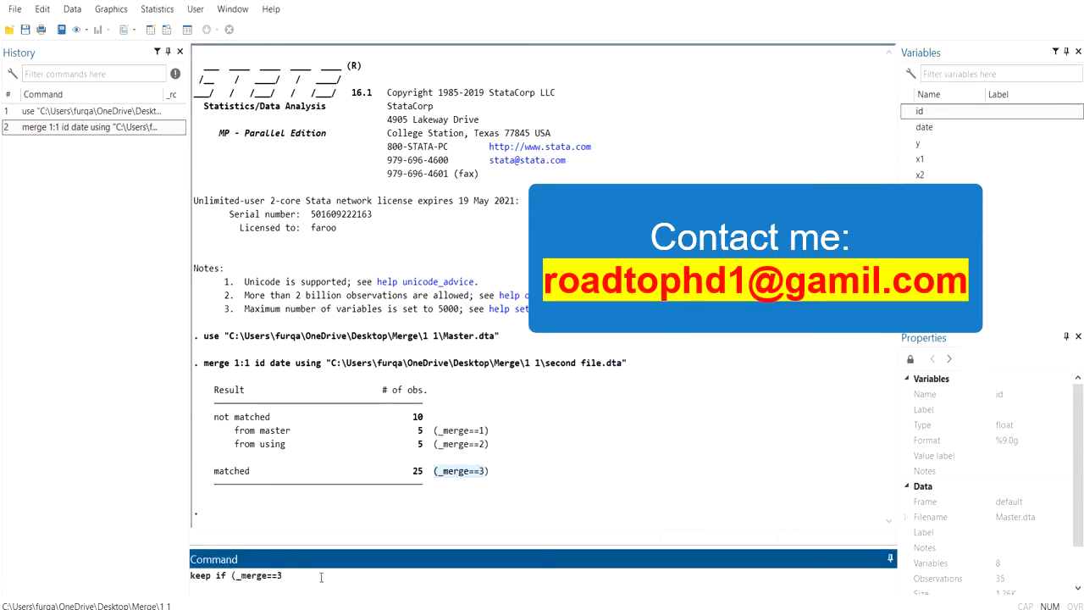
{"action": "left_click", "coordinate": [237, 576]}
{"action": "key", "text": "BackSpace"}
{"action": "left_click_drag", "start_coordinate": [215, 475], "coordinate": [249, 476]}
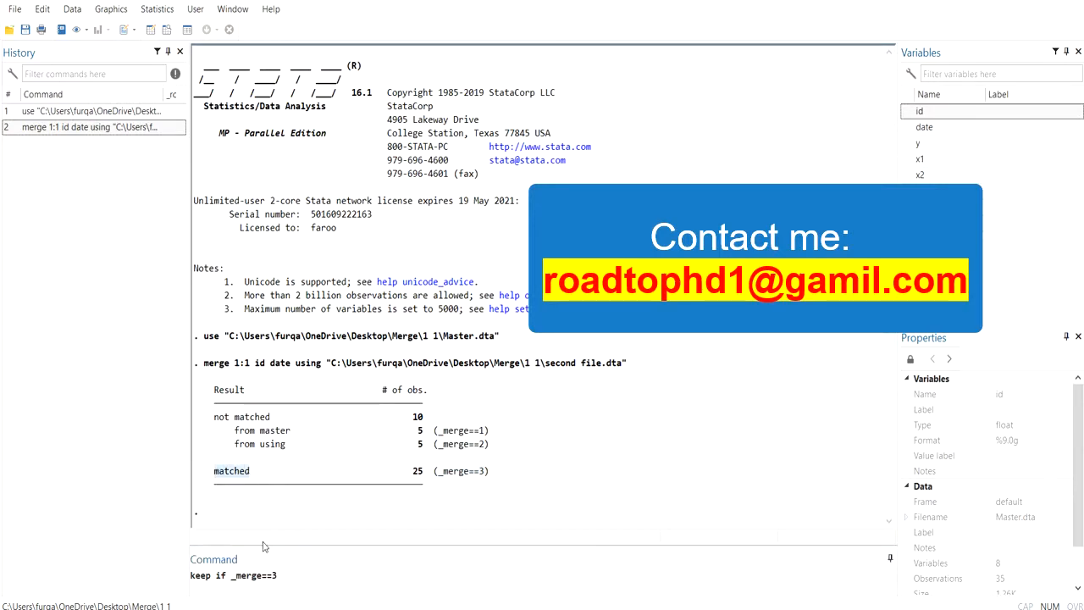
{"action": "left_click", "coordinate": [291, 575]}
{"action": "key", "text": "Return"}
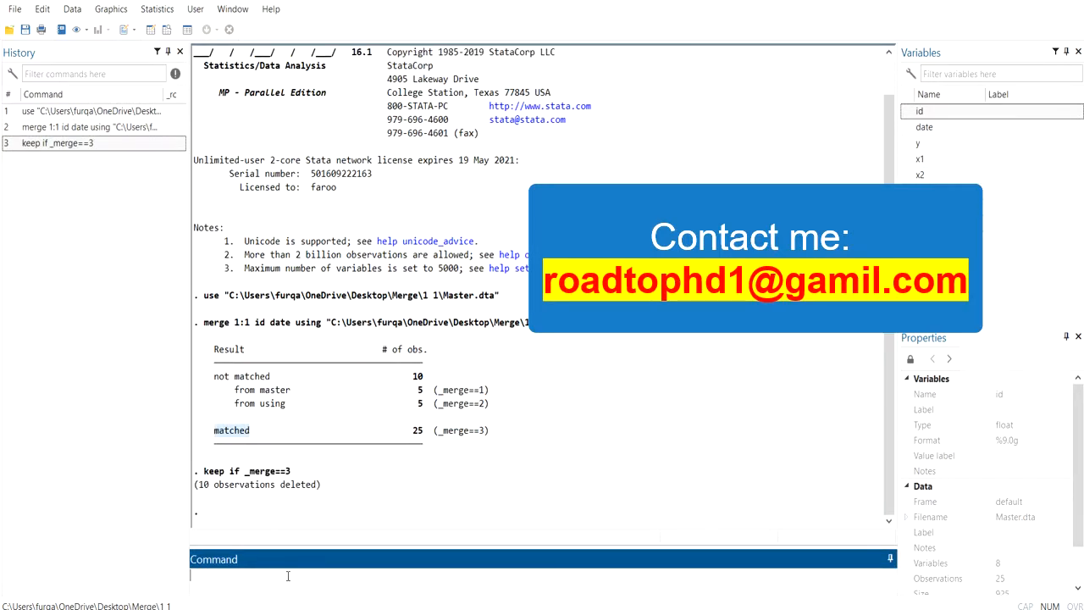
- Check the deletion output, inspect the remaining observations in the Data Editor, and return to the main Stata window
{"action": "left_click_drag", "start_coordinate": [201, 490], "coordinate": [312, 492]}
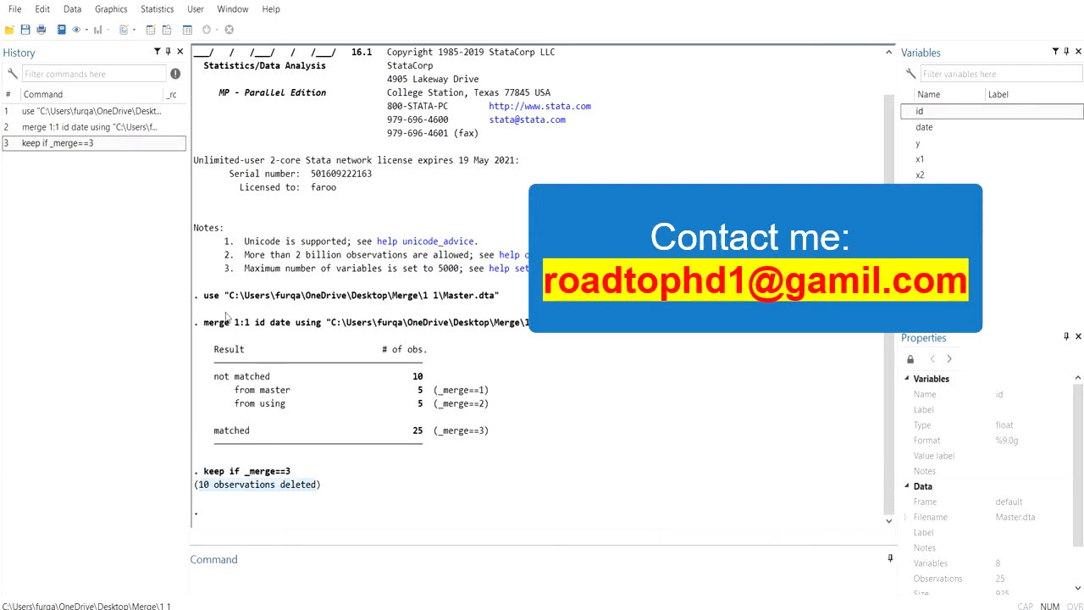
{"action": "left_click", "coordinate": [151, 31]}
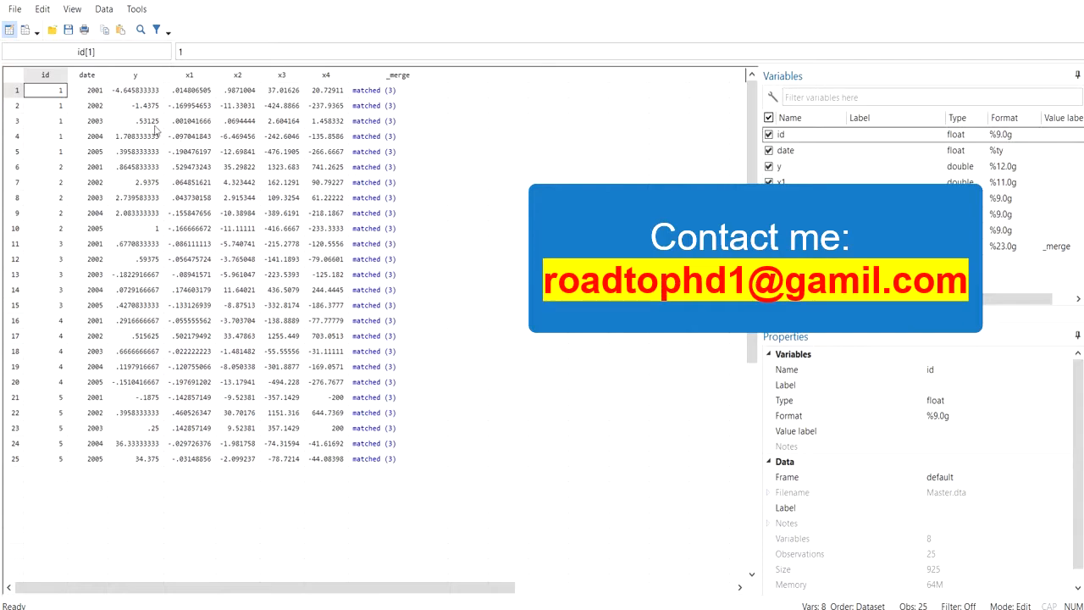
{"action": "left_click_drag", "start_coordinate": [45, 475], "coordinate": [387, 574]}
{"action": "left_click_drag", "start_coordinate": [33, 94], "coordinate": [380, 458]}
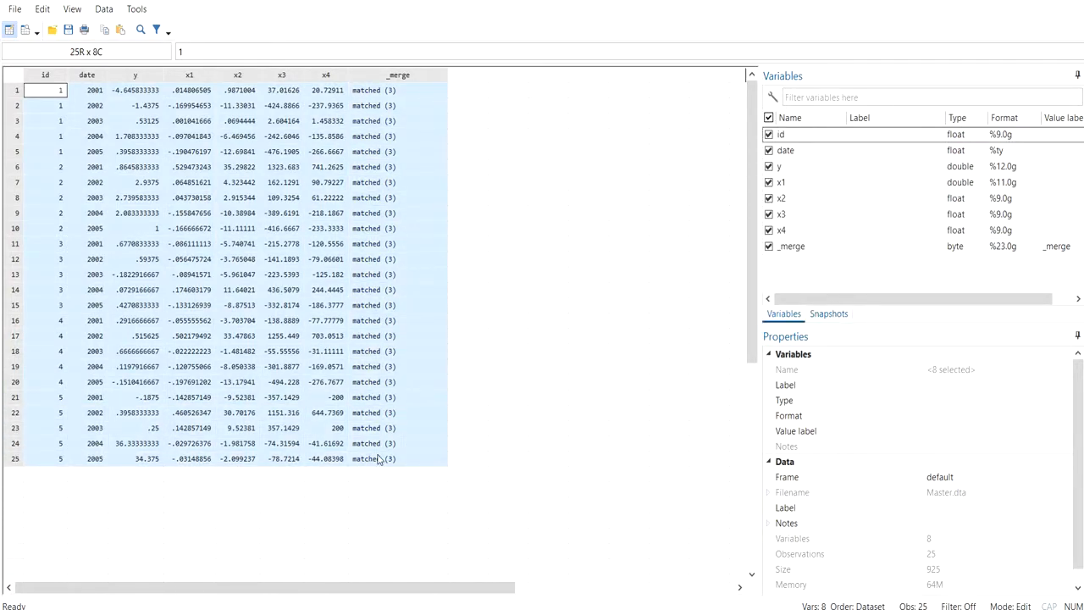
{"action": "left_click", "coordinate": [354, 382]}
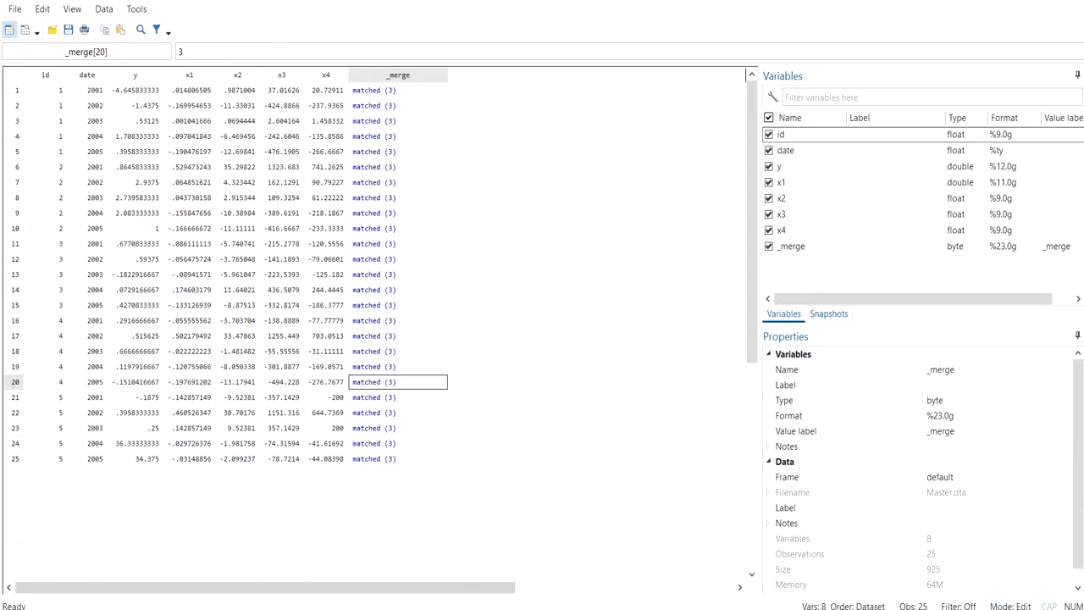
{"action": "mouse_move", "coordinate": [610, 609]}
{"action": "left_click", "coordinate": [435, 567]}
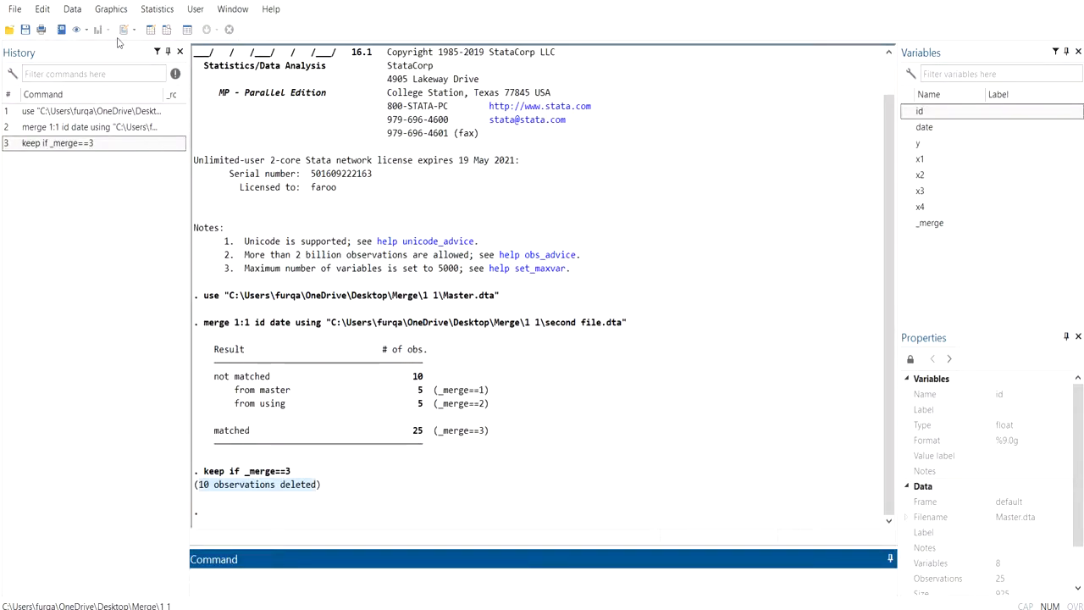
- Reopen the merge setup to review the one-to-one option and the key variables id and date, and close it without running
{"action": "left_click", "coordinate": [48, 10]}
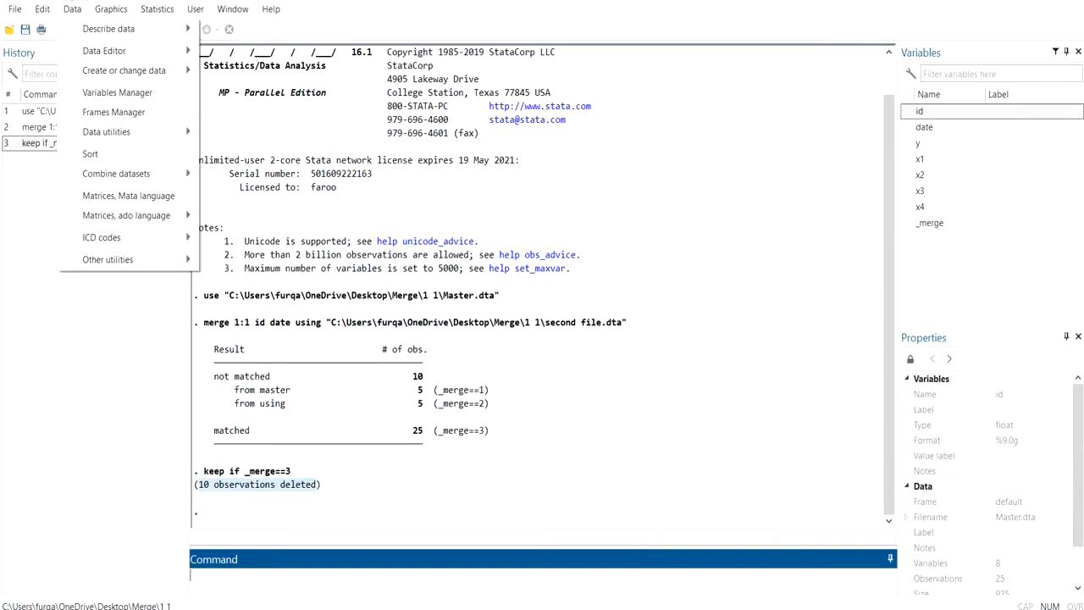
{"action": "mouse_move", "coordinate": [144, 175]}
{"action": "left_click", "coordinate": [222, 175]}
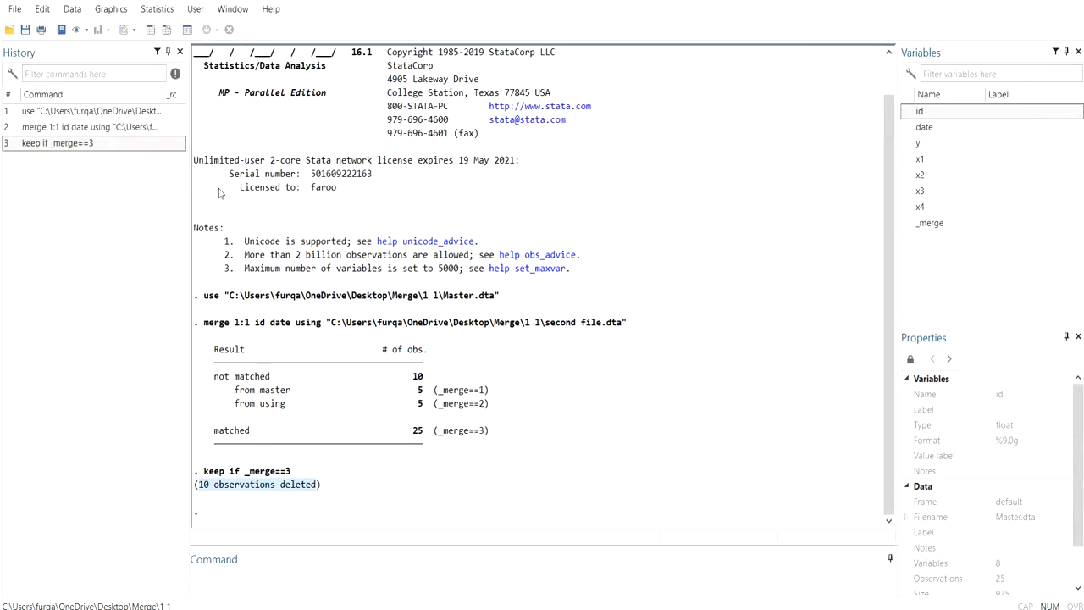
{"action": "double_click", "coordinate": [448, 361]}
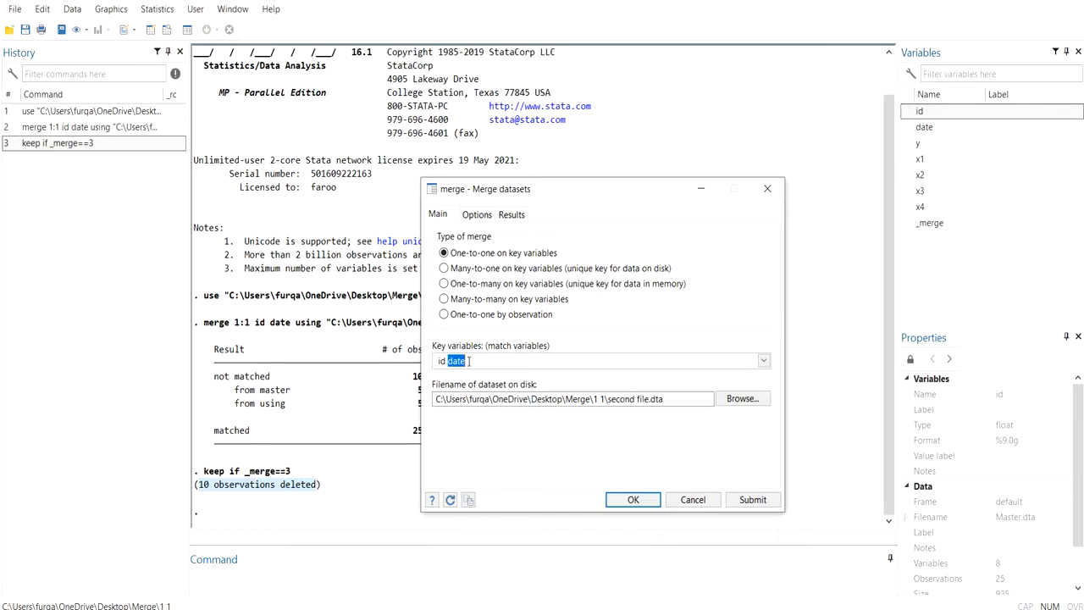
{"action": "left_click", "coordinate": [691, 502]}
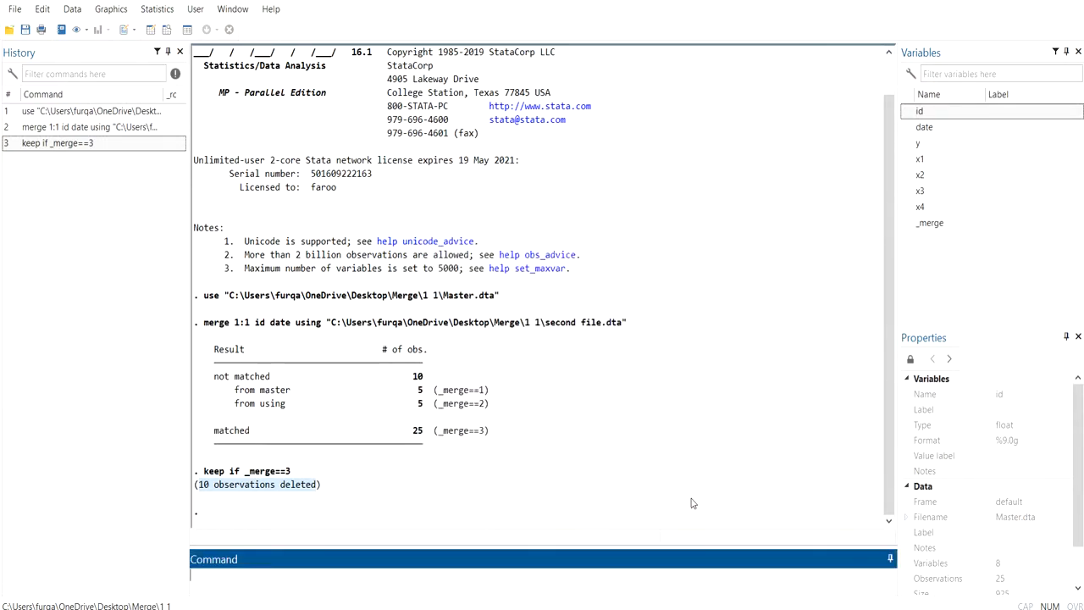
- Close the Stata session holding the merged data without saving the changes
{"action": "left_click", "coordinate": [1067, 1]}
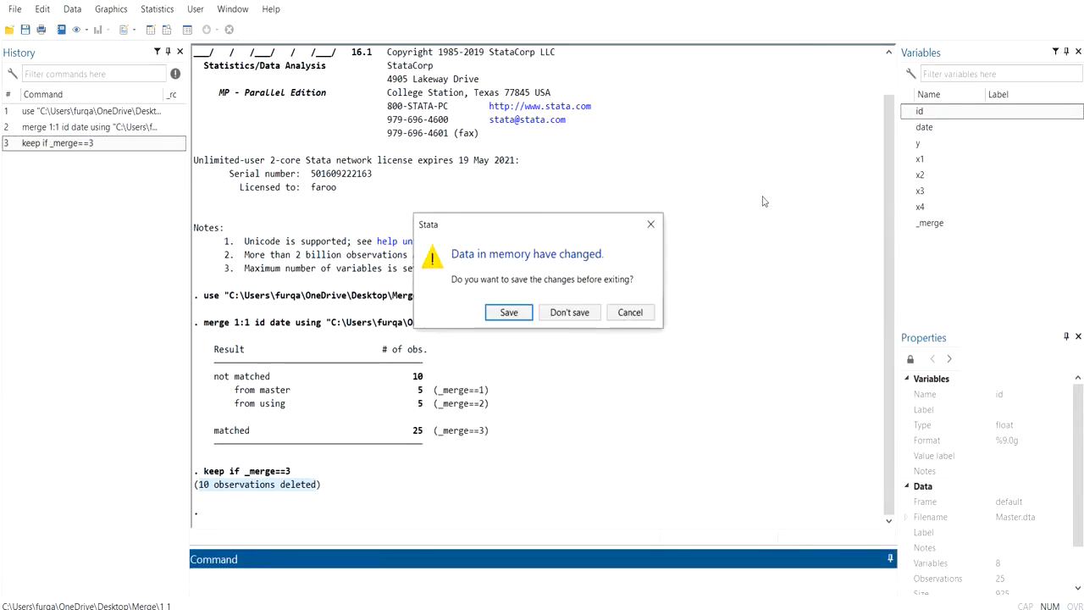
{"action": "left_click", "coordinate": [598, 314]}
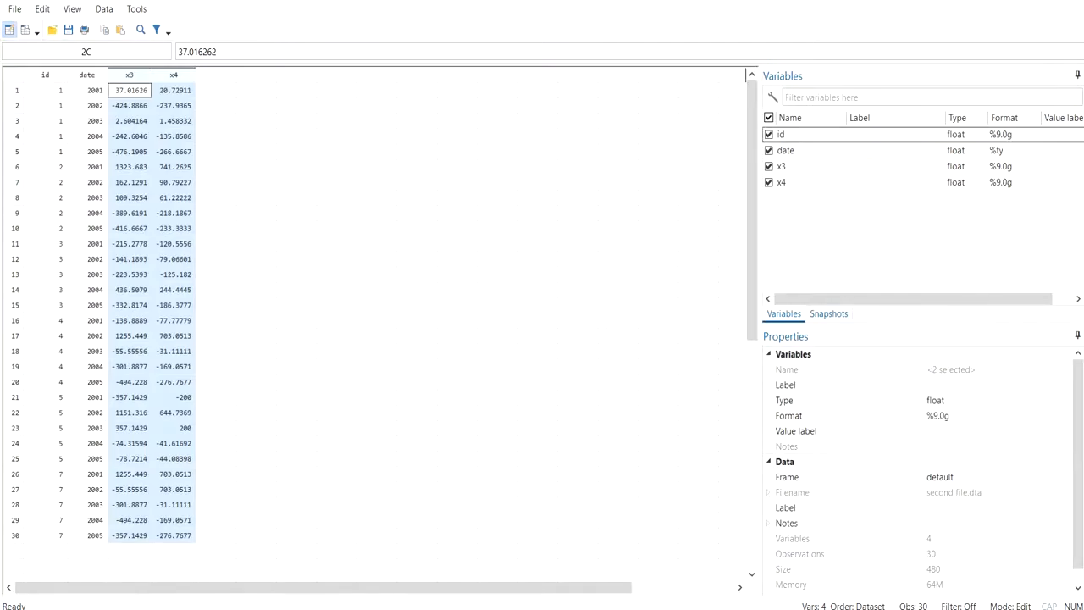
- Close the second file's Data Editor and open the Master dataset from the 1 m folder inside Merge
{"action": "left_click", "coordinate": [1068, 0]}
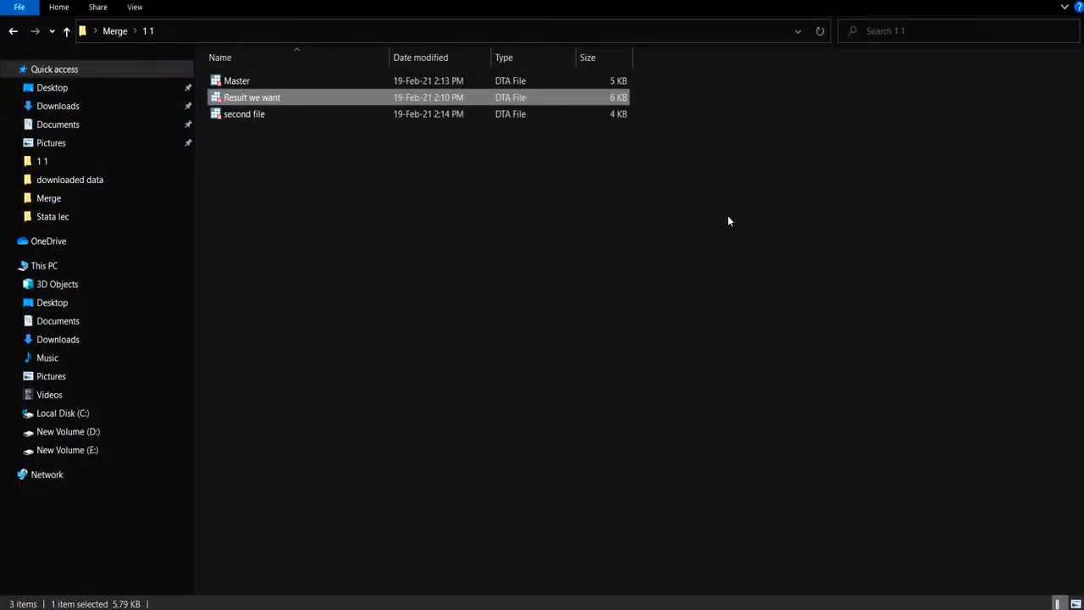
{"action": "left_click", "coordinate": [124, 32]}
{"action": "double_click", "coordinate": [222, 98]}
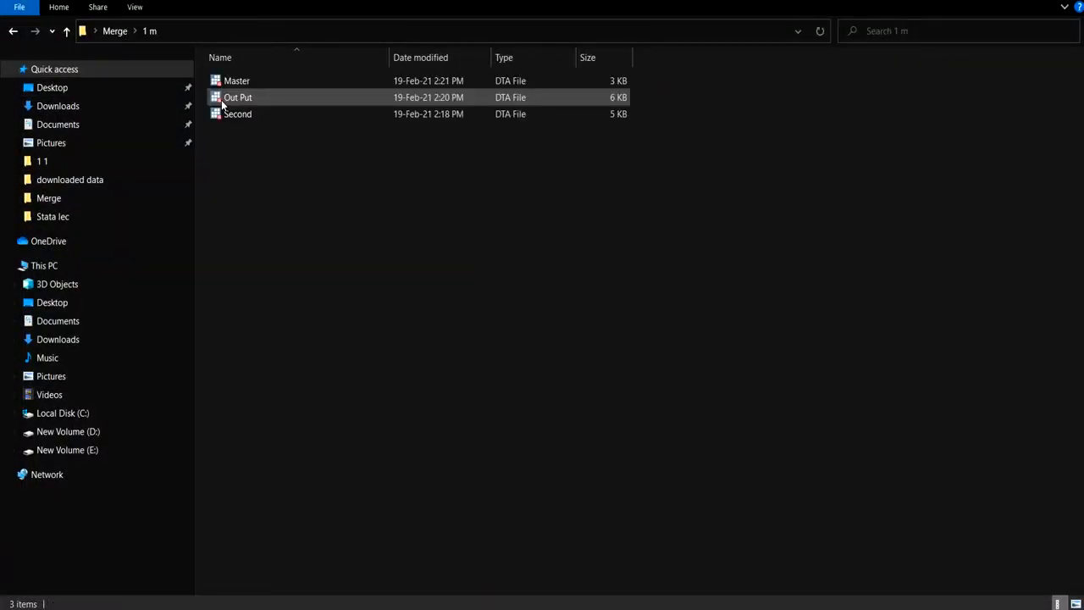
{"action": "left_click", "coordinate": [246, 85]}
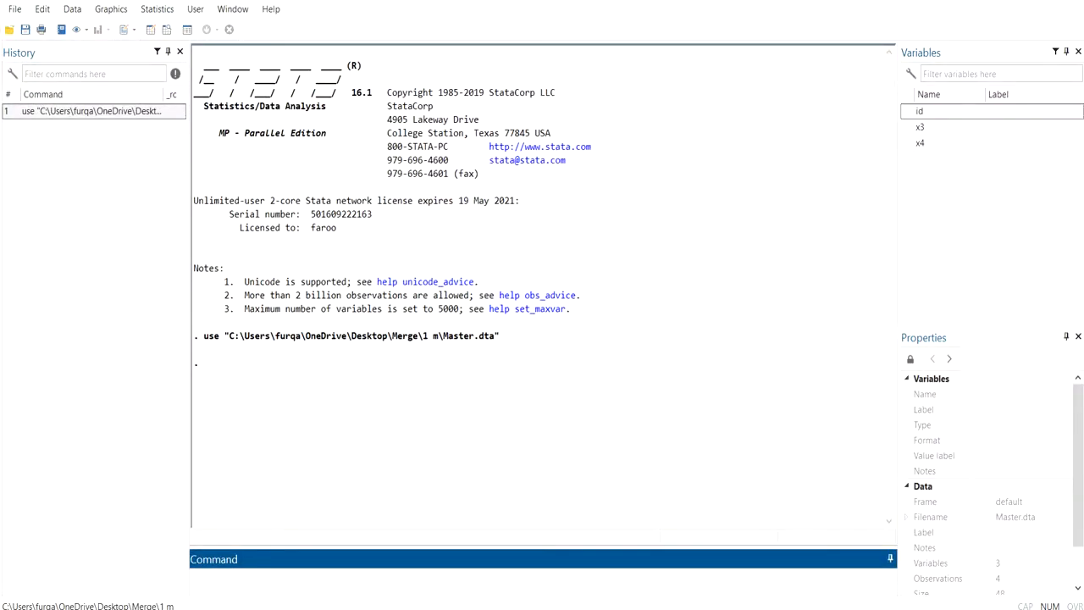
- Close the leftover Stata session from the previous example and open the Second dataset from the 1 m folder
{"action": "mouse_move", "coordinate": [606, 608]}
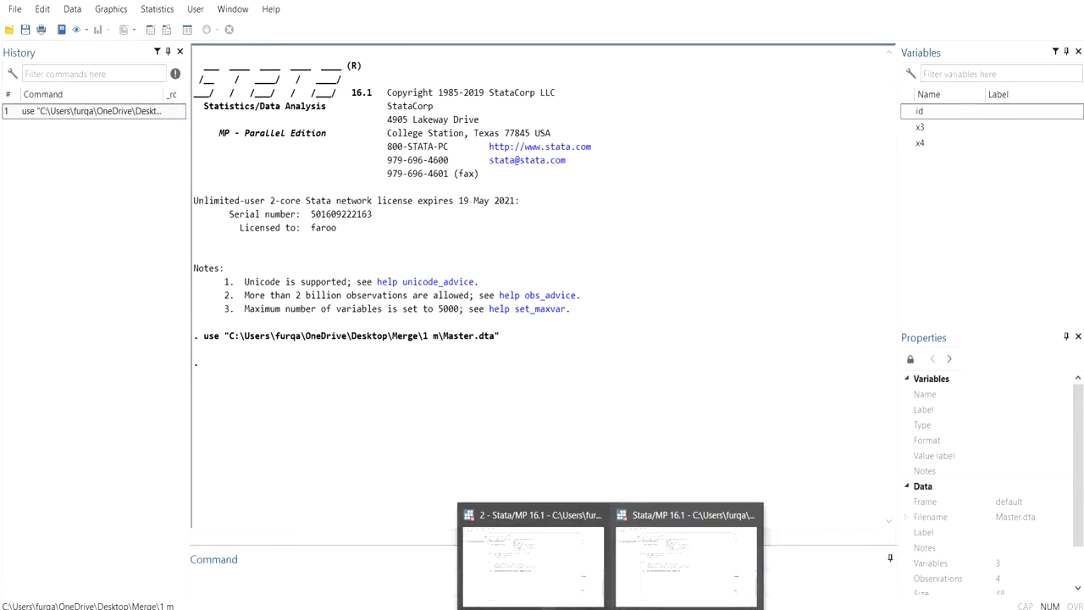
{"action": "left_click", "coordinate": [597, 517]}
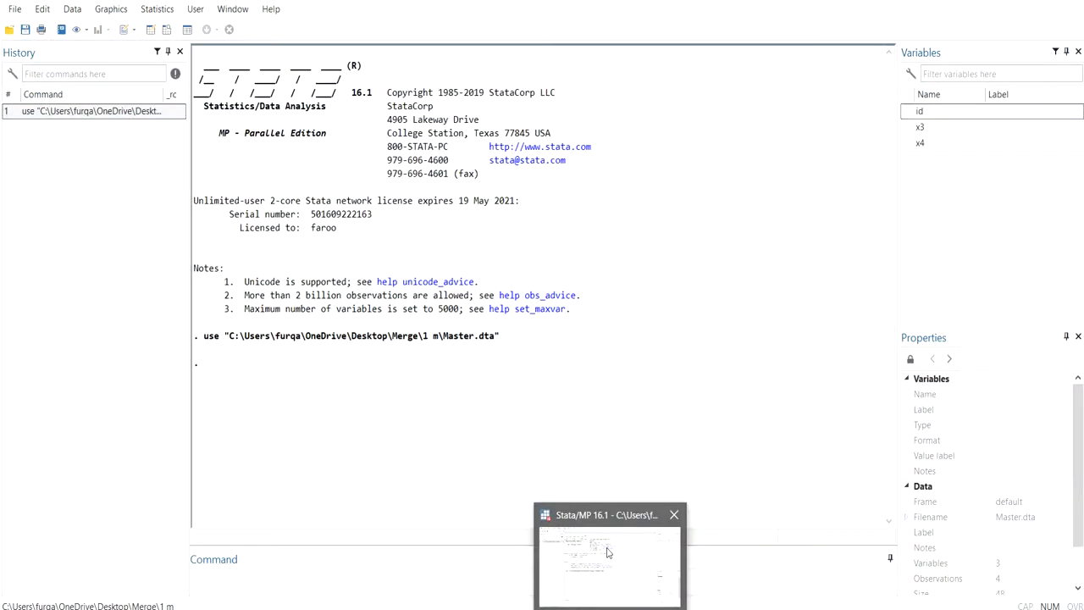
{"action": "key", "text": "alt+Tab"}
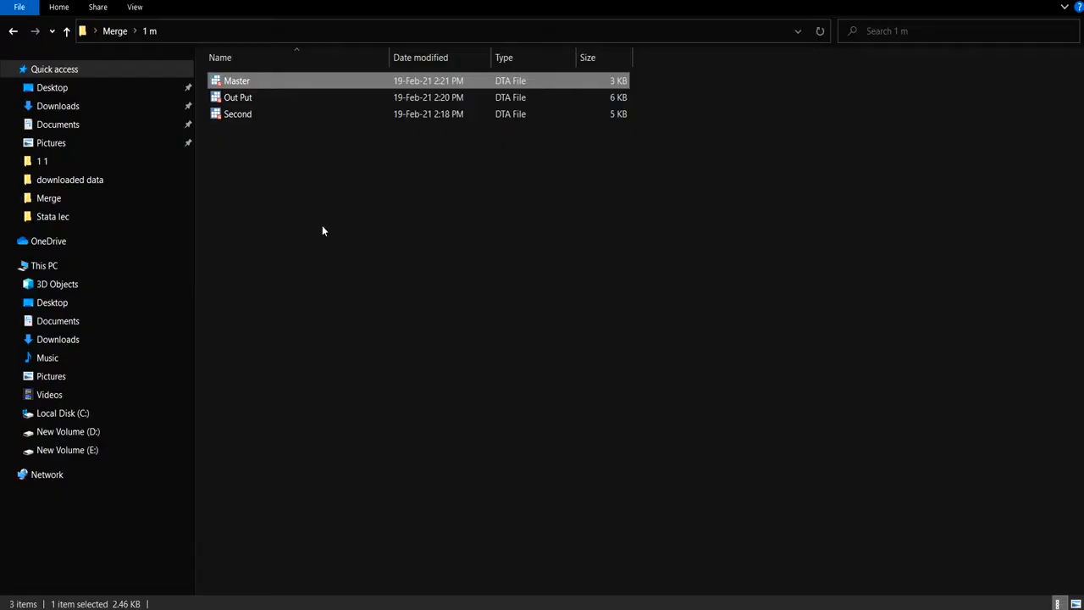
{"action": "left_click", "coordinate": [245, 114]}
{"action": "double_click", "coordinate": [246, 114]}
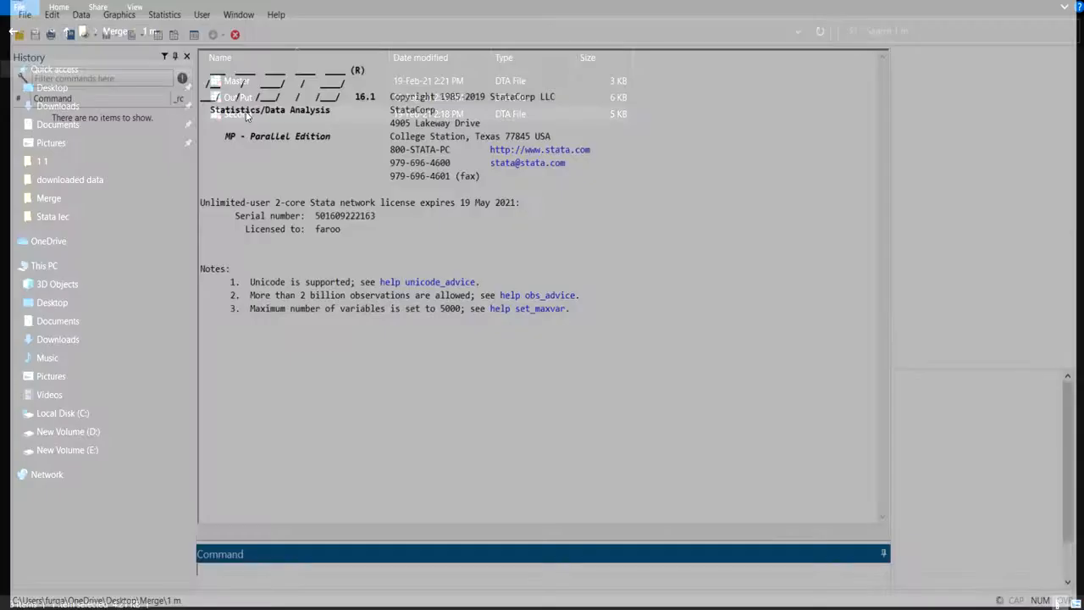
- Open the Master dataset in the Data Editor and examine its id, x3 and x4 columns
{"action": "left_click", "coordinate": [548, 583]}
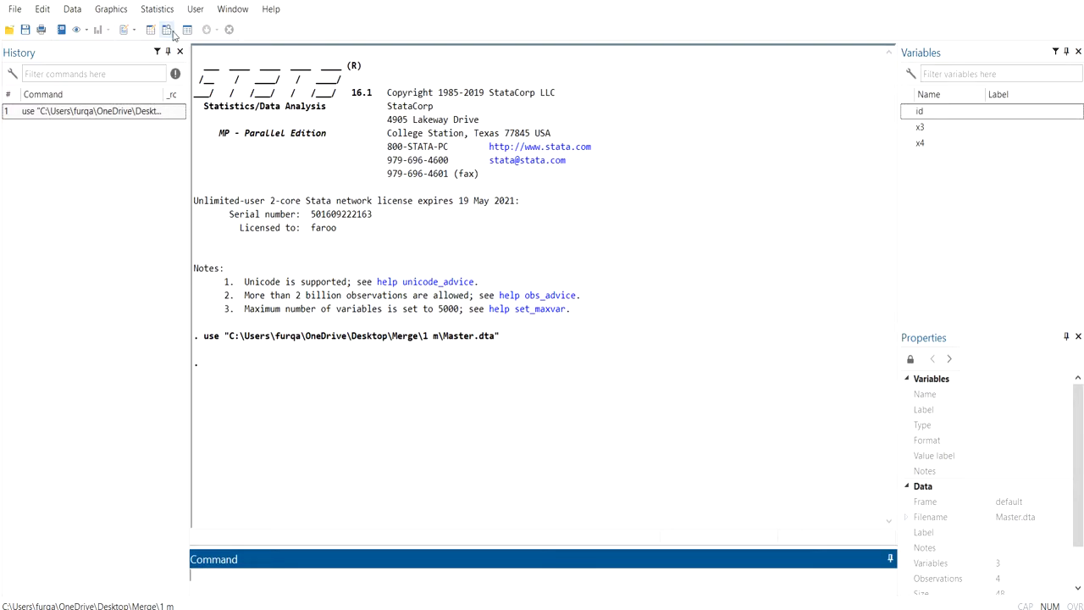
{"action": "left_click", "coordinate": [151, 30]}
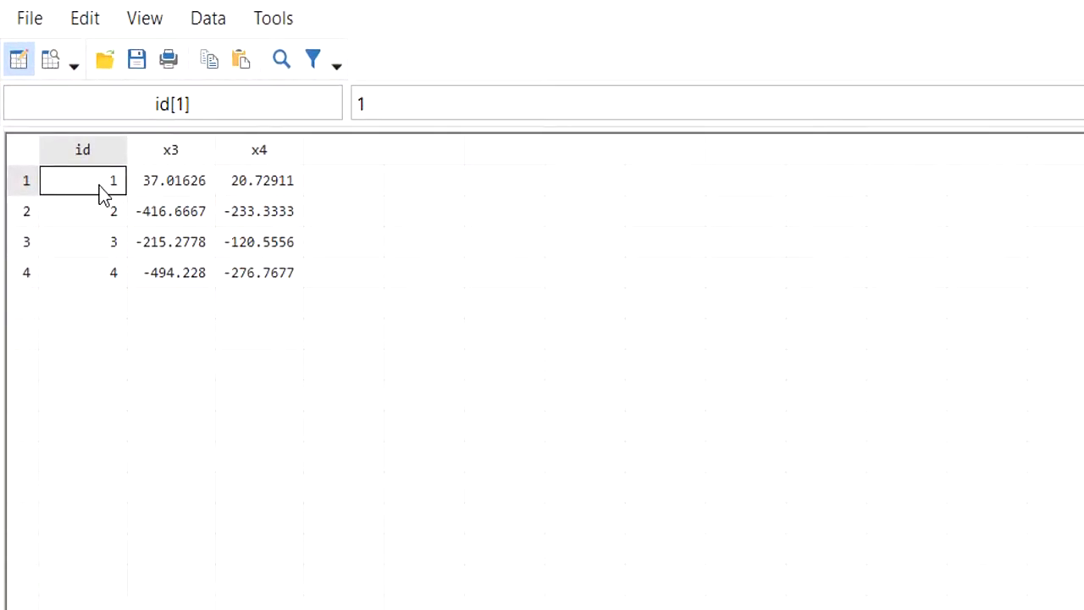
{"action": "left_click", "coordinate": [105, 222]}
{"action": "left_click", "coordinate": [105, 250]}
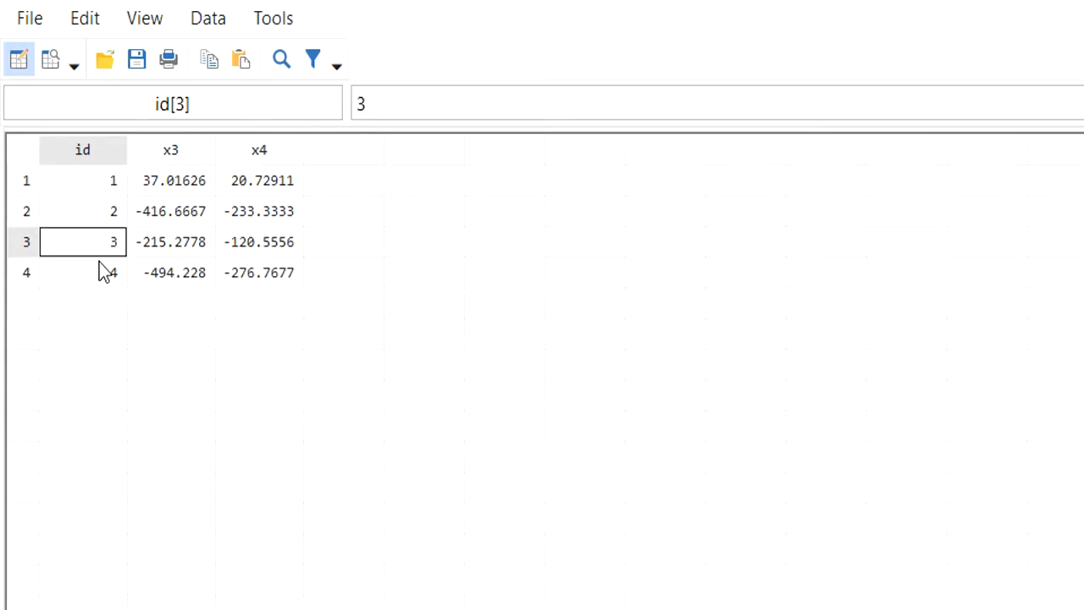
{"action": "left_click", "coordinate": [102, 271]}
{"action": "left_click", "coordinate": [170, 184]}
{"action": "left_click", "coordinate": [171, 211]}
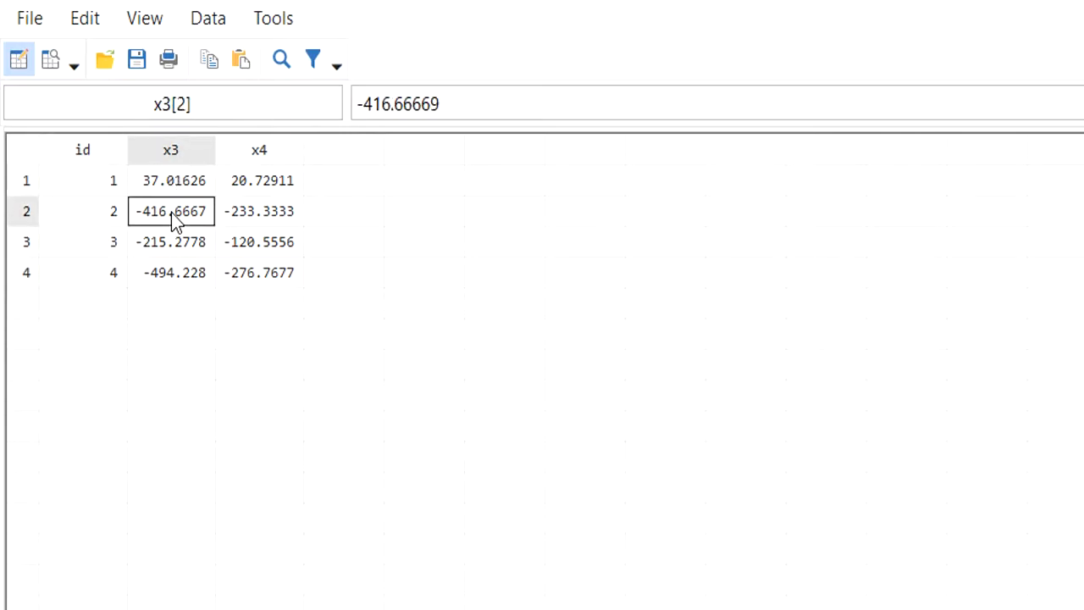
{"action": "left_click", "coordinate": [278, 163]}
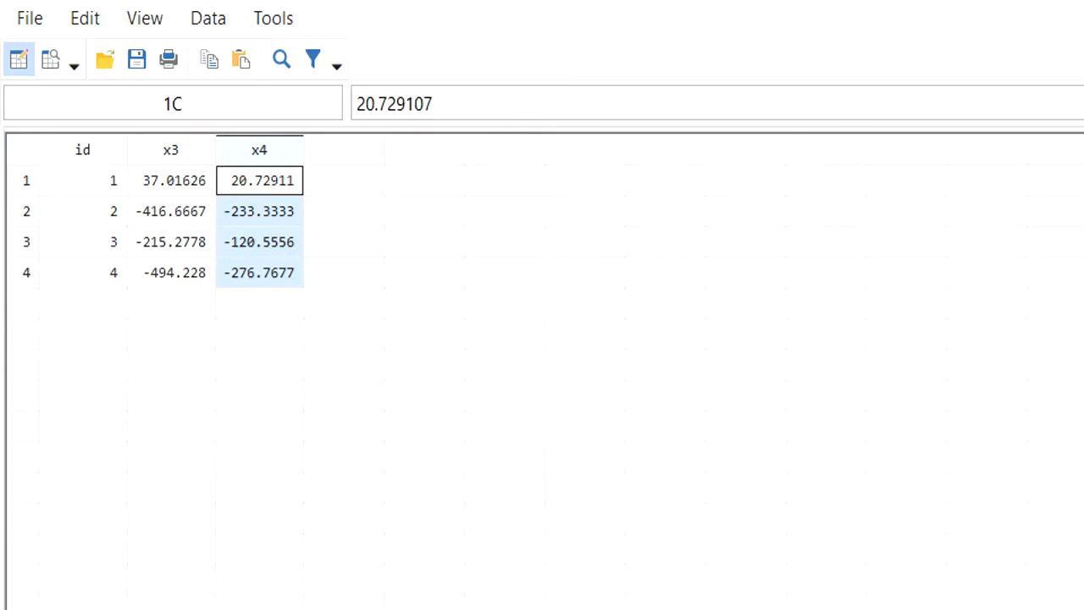
- Switch to the session holding Second.dta and view its observations in the Data Editor
{"action": "mouse_move", "coordinate": [610, 606]}
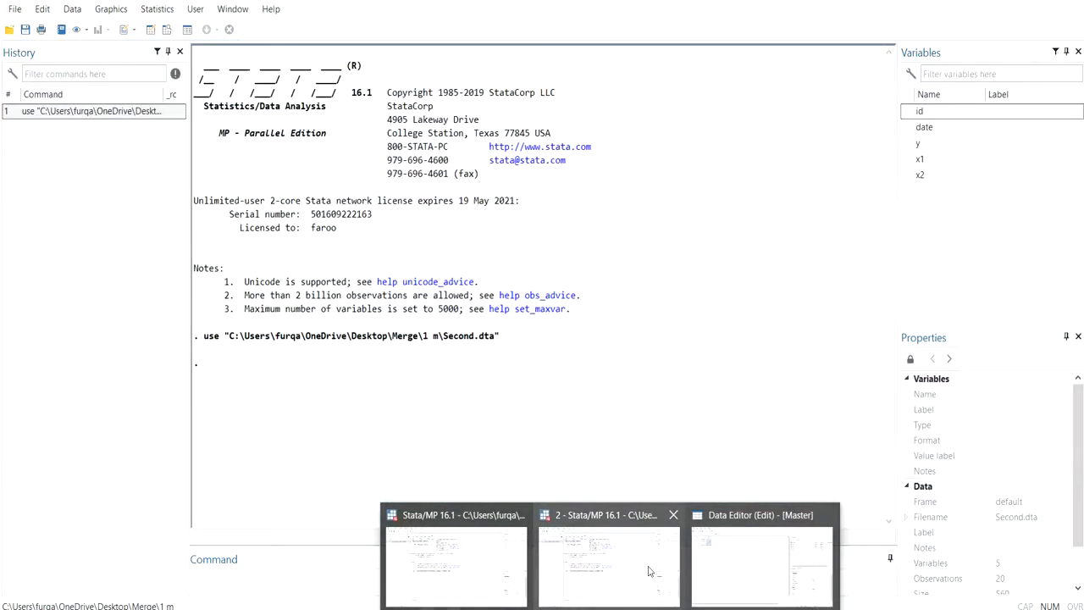
{"action": "left_click", "coordinate": [650, 570]}
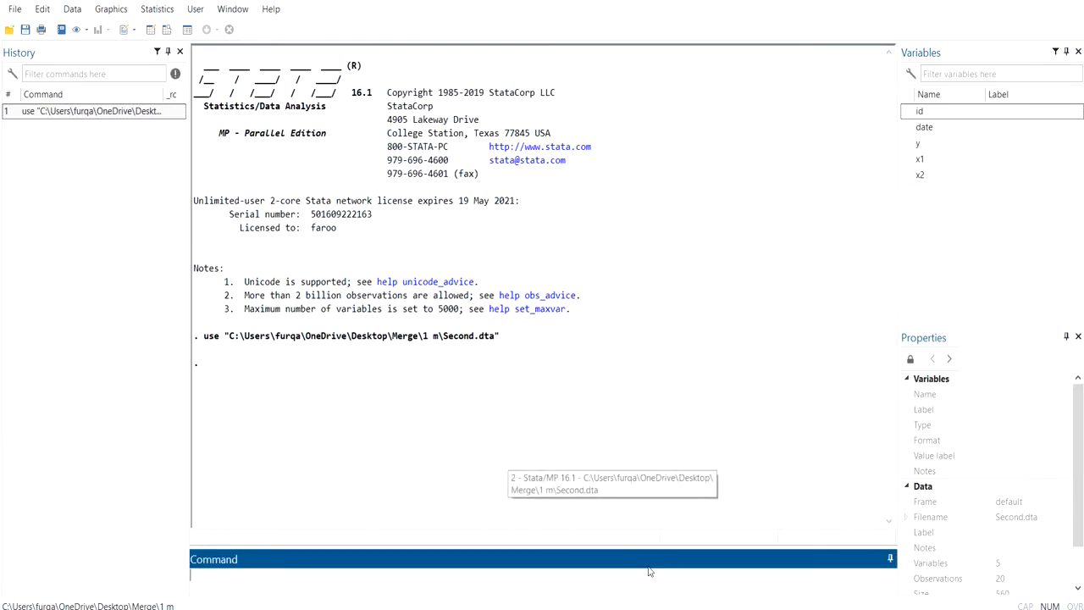
{"action": "left_click", "coordinate": [150, 31]}
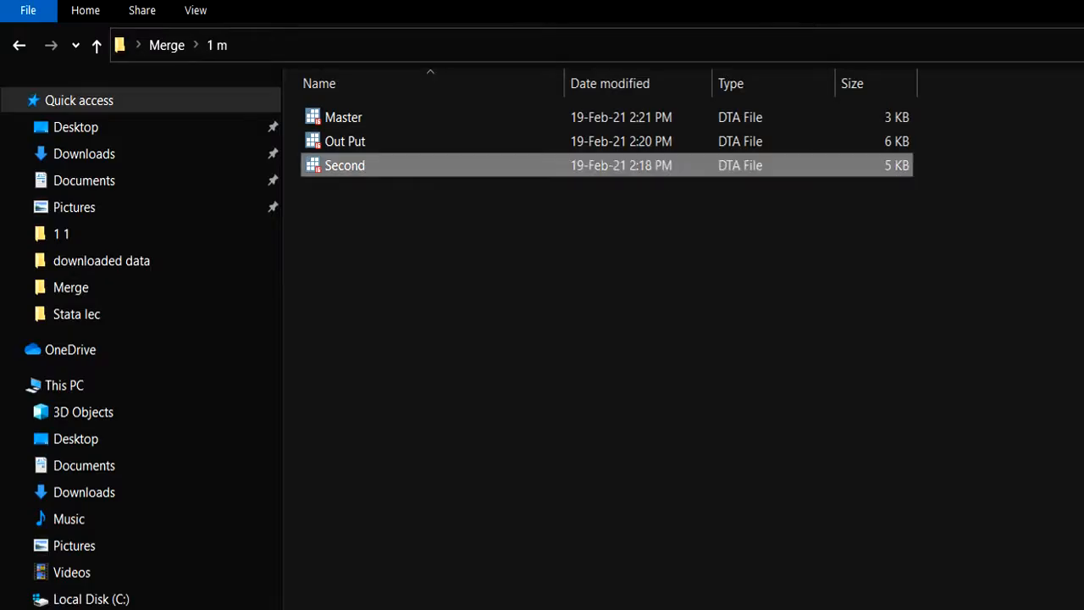
- Open the Out Put dataset in the Data Editor and examine the x3 and x4 values across each id's years
{"action": "left_click", "coordinate": [412, 149]}
{"action": "double_click", "coordinate": [412, 151]}
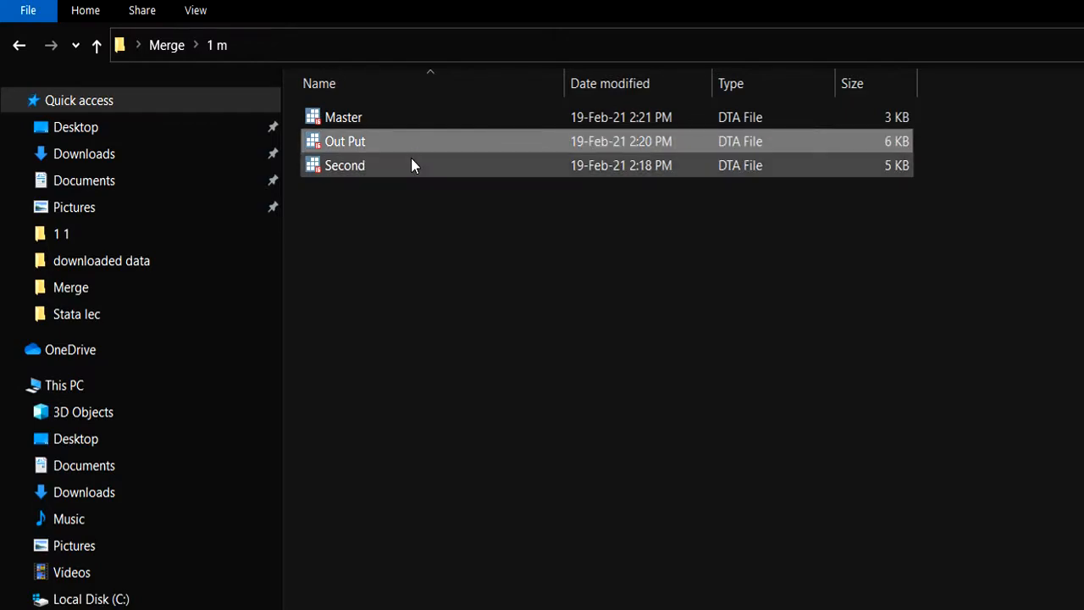
{"action": "left_click", "coordinate": [219, 43]}
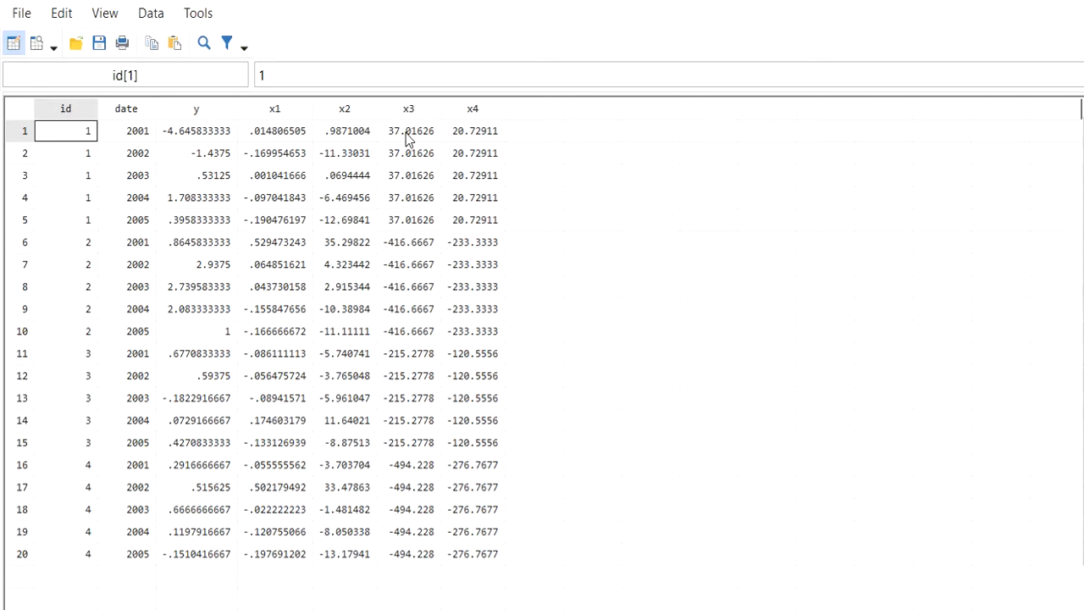
{"action": "left_click_drag", "start_coordinate": [397, 132], "coordinate": [413, 167]}
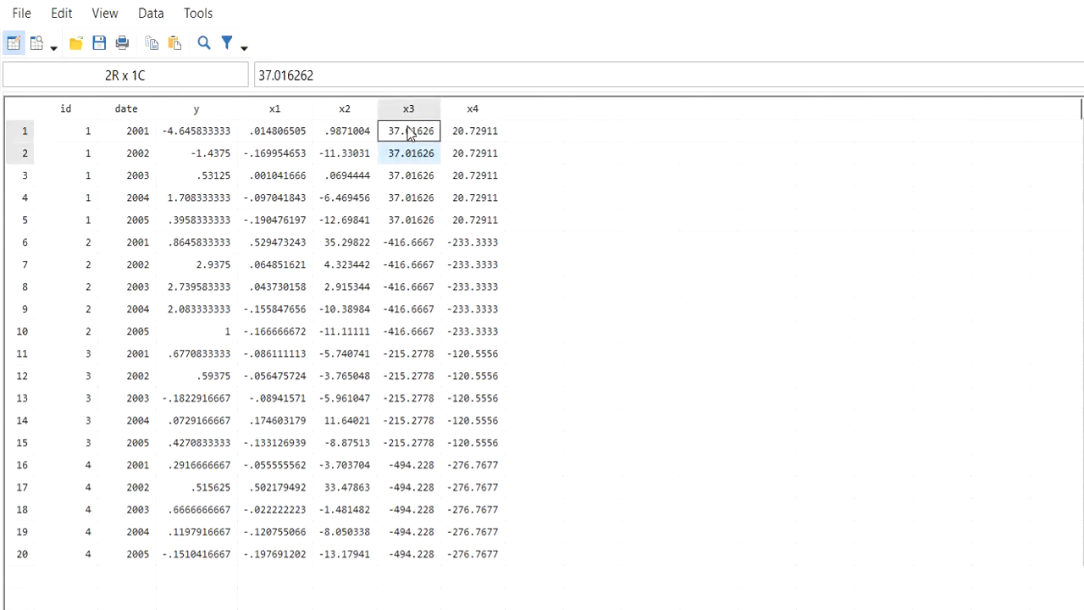
{"action": "left_click", "coordinate": [411, 132]}
{"action": "left_click", "coordinate": [479, 132]}
{"action": "left_click_drag", "start_coordinate": [407, 132], "coordinate": [424, 451]}
{"action": "left_click", "coordinate": [416, 354]}
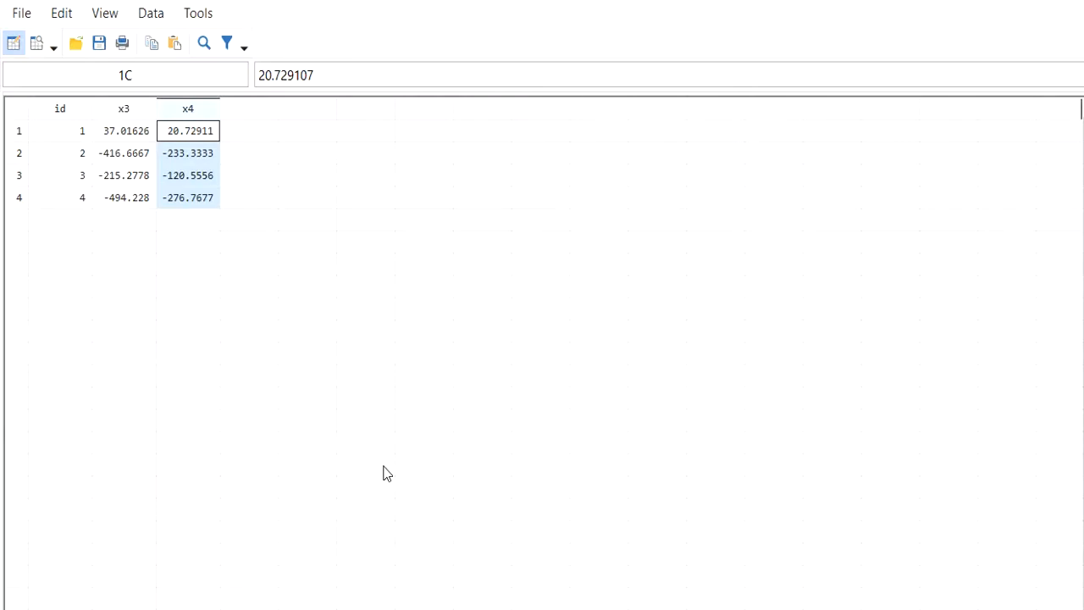
- Review the id and x3 values in the Master dataset for comparison with the Out Put dataset
{"action": "left_click_drag", "start_coordinate": [133, 130], "coordinate": [135, 201]}
{"action": "left_click_drag", "start_coordinate": [72, 130], "coordinate": [73, 200]}
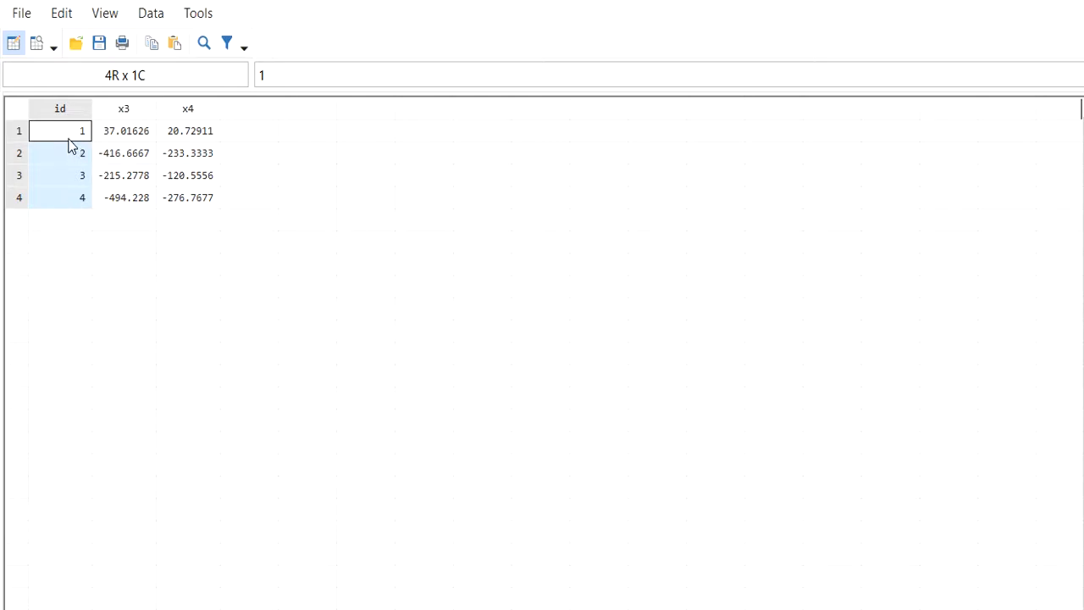
{"action": "left_click", "coordinate": [132, 133]}
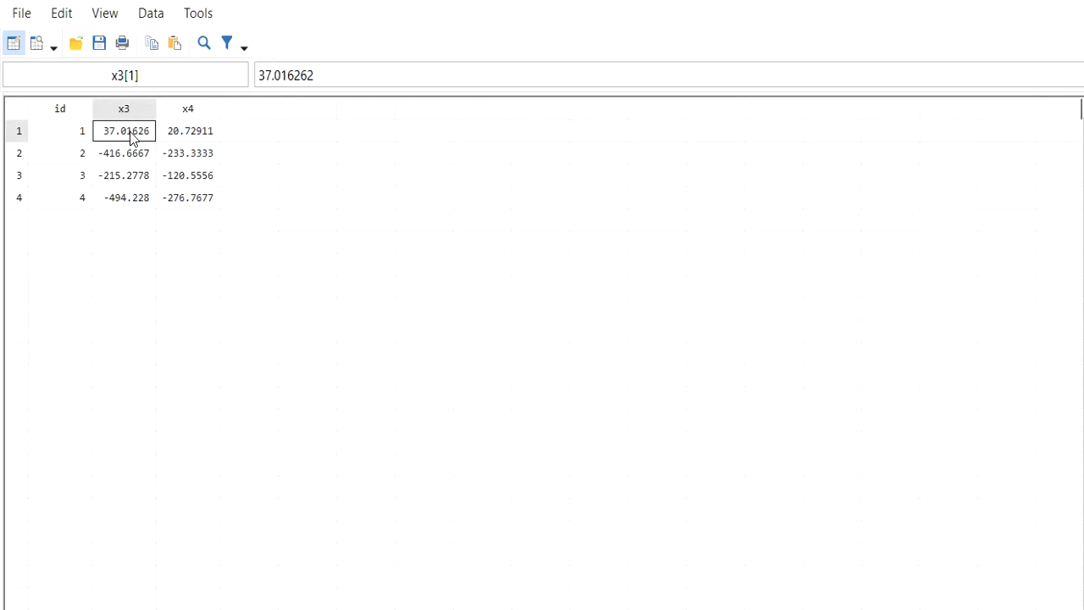
{"action": "left_click", "coordinate": [77, 131]}
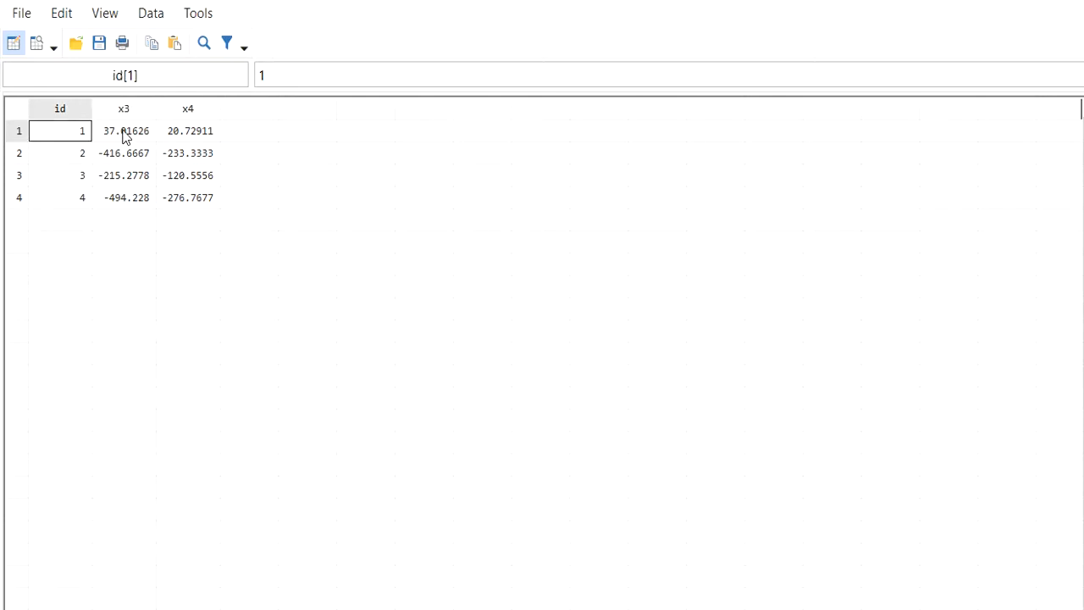
{"action": "left_click", "coordinate": [122, 139]}
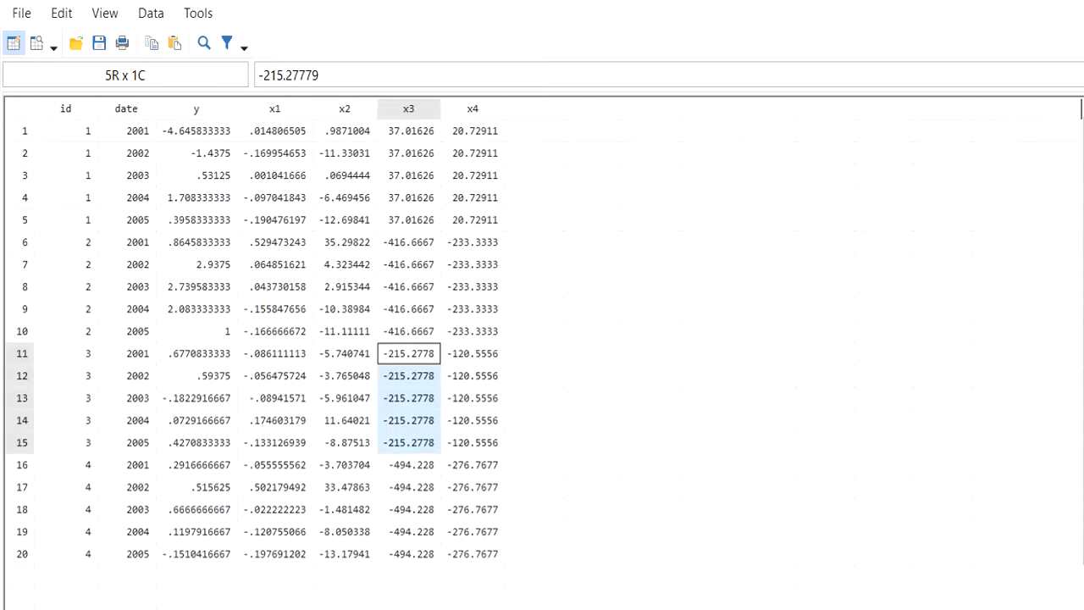
- Check in the Out Put dataset how x3 is filled across the yearly rows of ids 1 and 2
{"action": "left_click", "coordinate": [68, 138]}
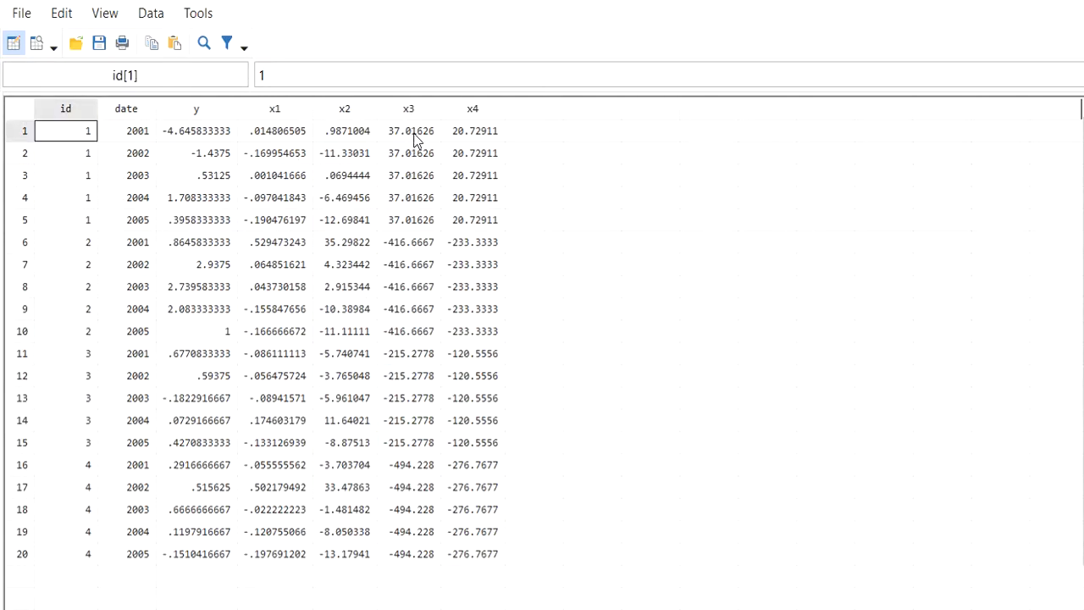
{"action": "left_click_drag", "start_coordinate": [415, 135], "coordinate": [421, 218]}
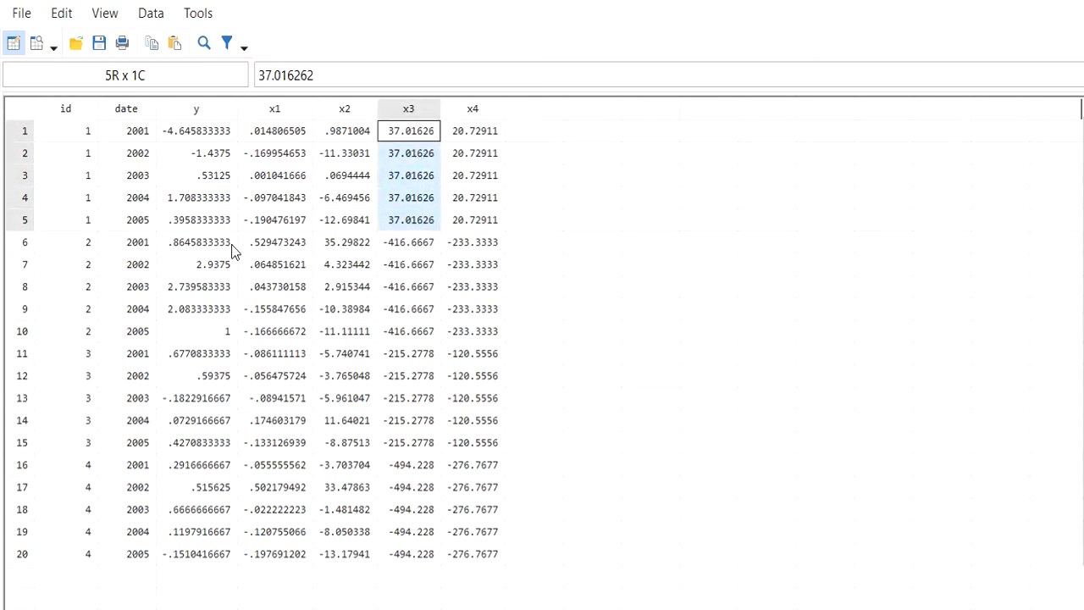
{"action": "left_click", "coordinate": [51, 242]}
{"action": "left_click_drag", "start_coordinate": [395, 249], "coordinate": [405, 288]}
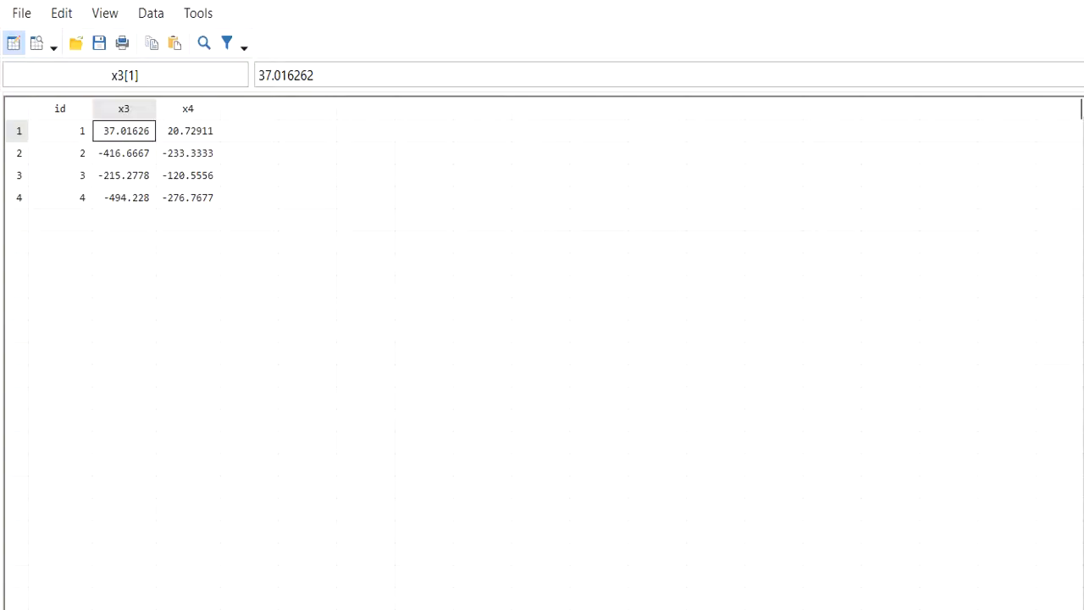
- Close the Master dataset's Data Editor and return to the main Stata session holding Master.dta
{"action": "mouse_move", "coordinate": [610, 608]}
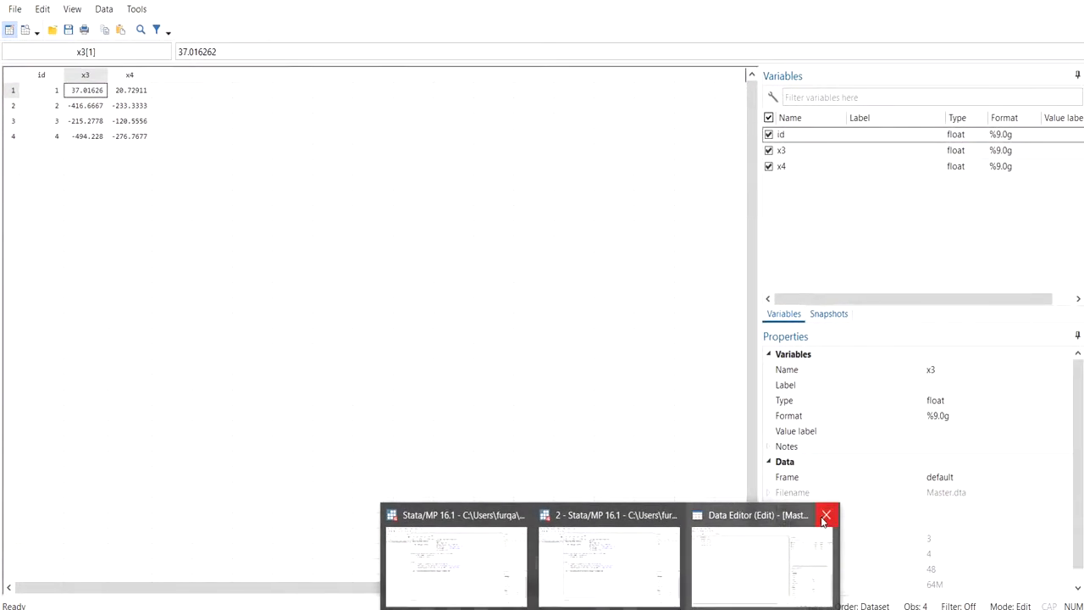
{"action": "left_click", "coordinate": [826, 515]}
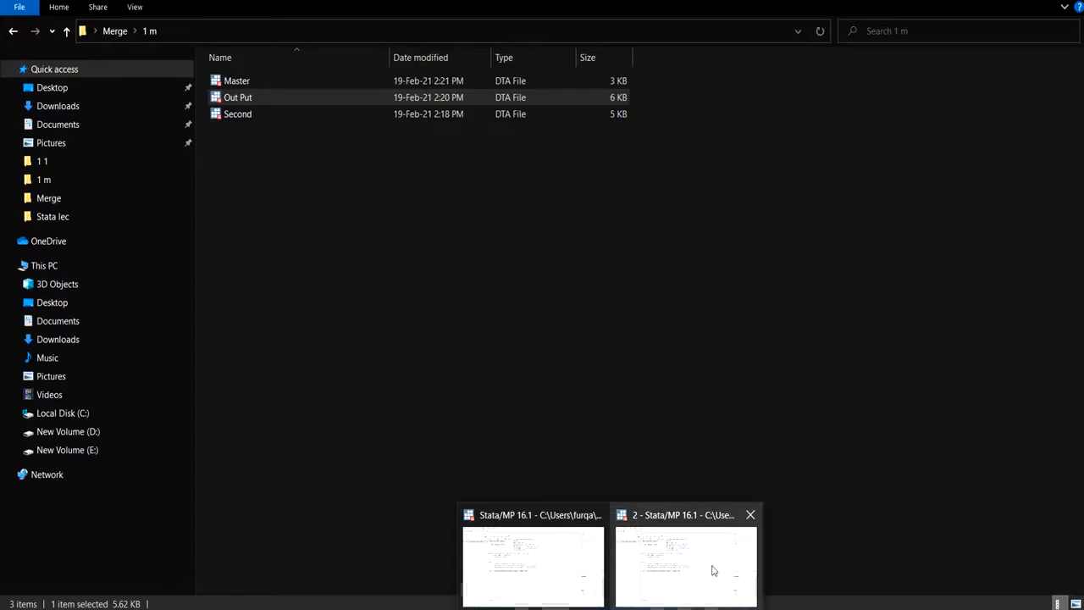
{"action": "left_click", "coordinate": [713, 570]}
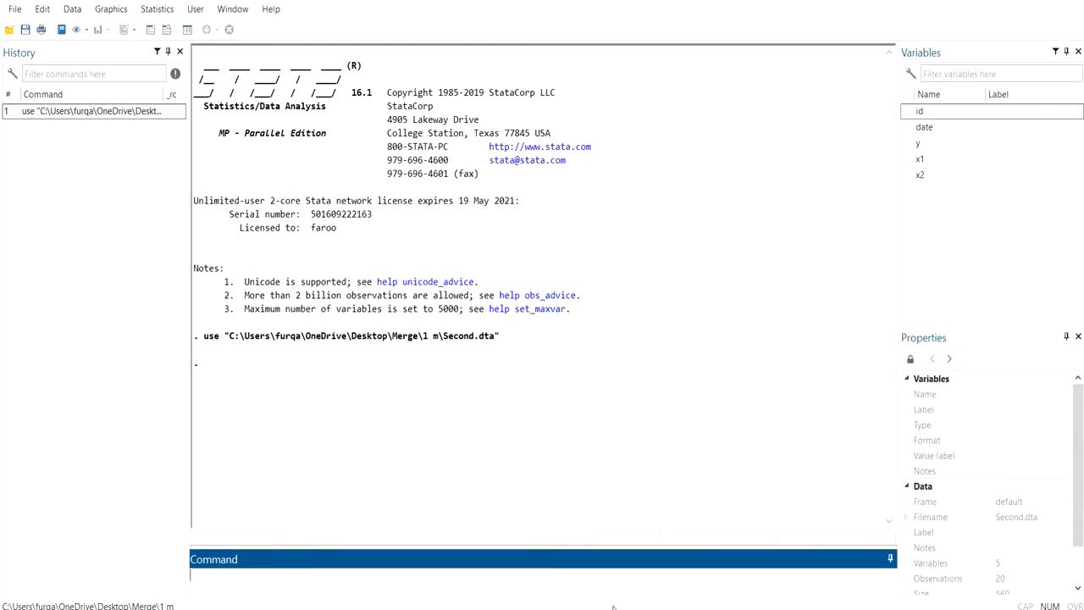
{"action": "mouse_move", "coordinate": [613, 606]}
{"action": "left_click", "coordinate": [544, 576]}
- Start merging two datasets with the merge type One-to-many on key variables (unique key for data in memory)
{"action": "left_click", "coordinate": [72, 9]}
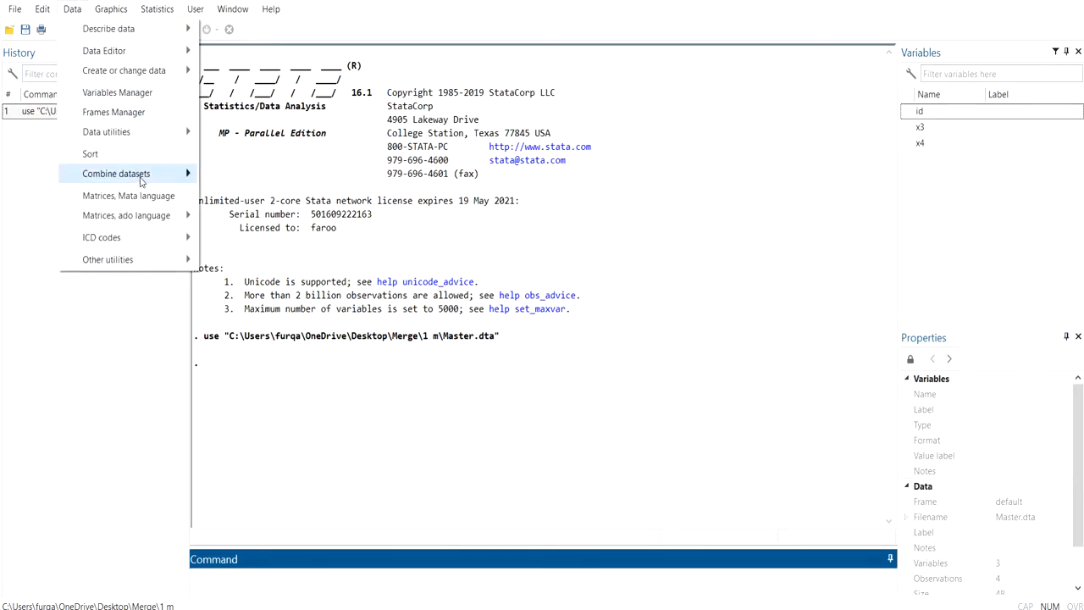
{"action": "mouse_move", "coordinate": [140, 176]}
{"action": "left_click", "coordinate": [226, 176]}
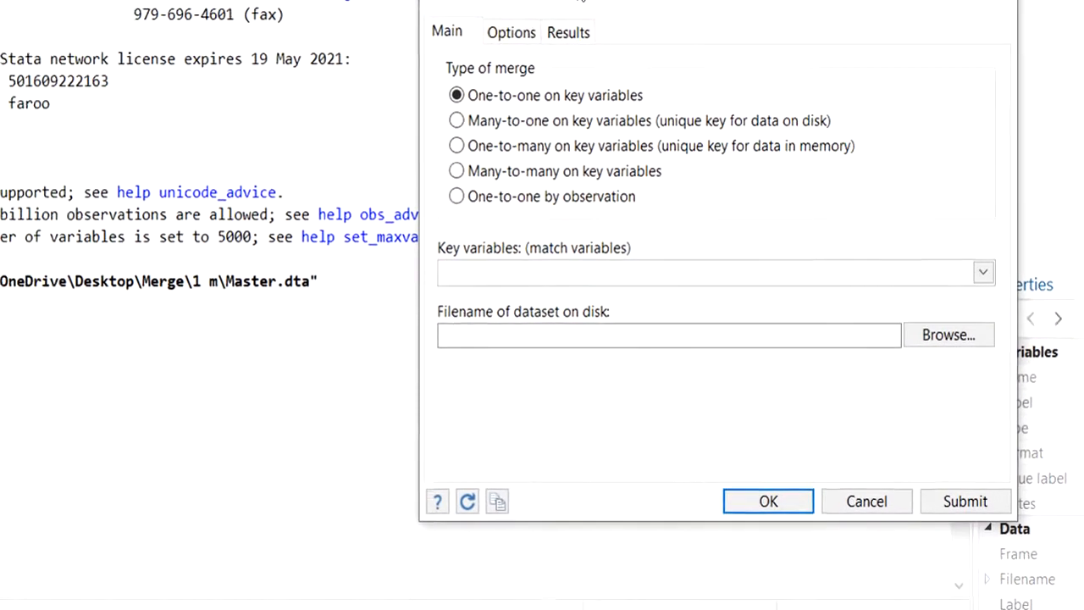
{"action": "left_click", "coordinate": [499, 149]}
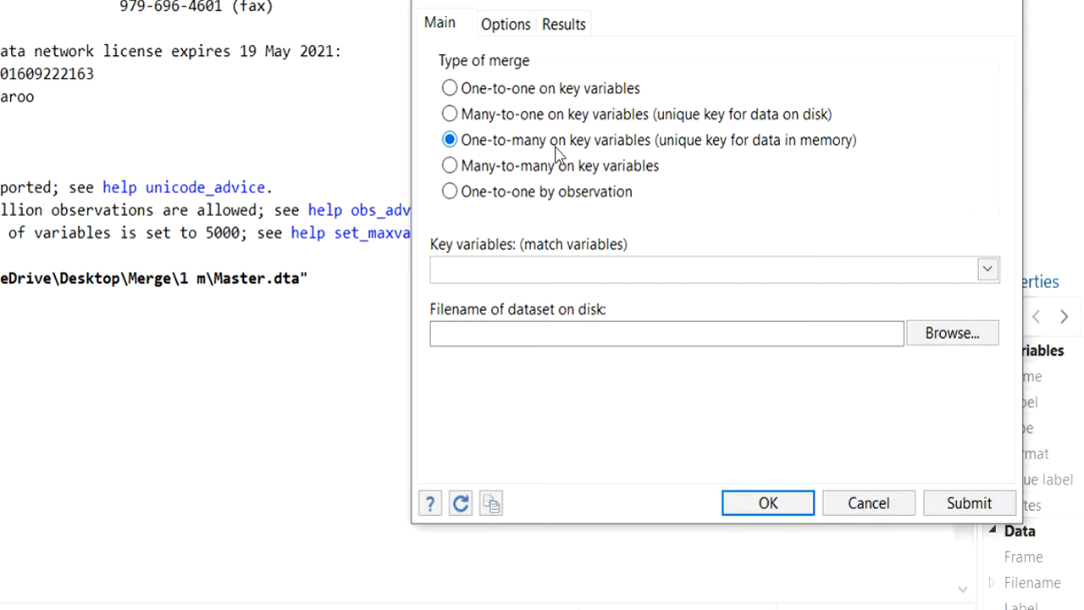
{"action": "left_click_drag", "start_coordinate": [863, 5], "coordinate": [714, 0]}
- Run the one-to-many merge with id as the key variable and Second.dta from the 1 m folder as the dataset on disk
{"action": "left_click", "coordinate": [837, 257]}
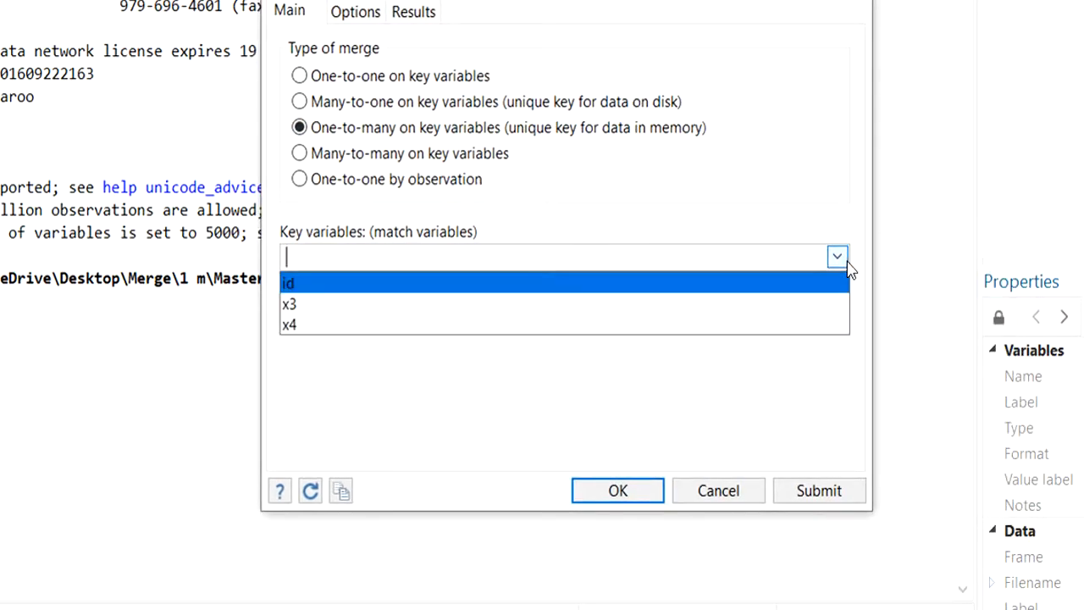
{"action": "left_click", "coordinate": [701, 288]}
{"action": "left_click", "coordinate": [704, 382]}
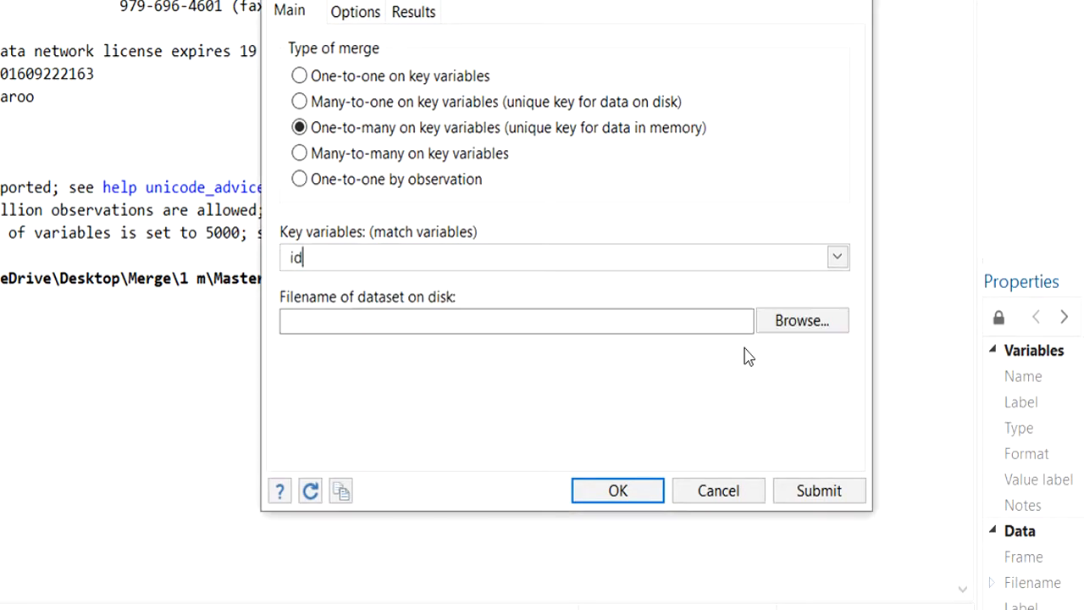
{"action": "left_click", "coordinate": [820, 323]}
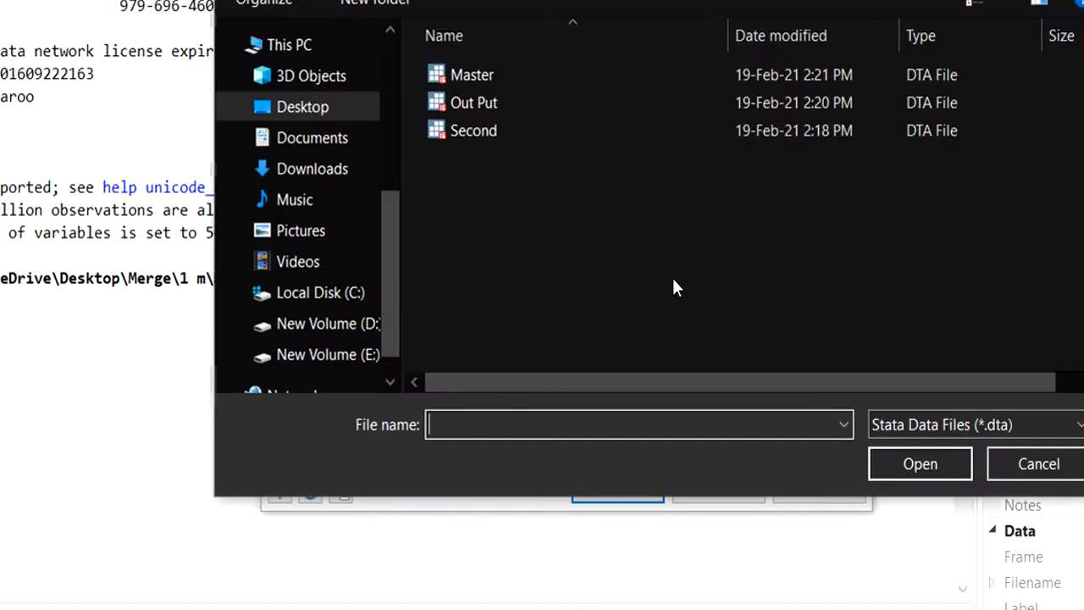
{"action": "double_click", "coordinate": [526, 130]}
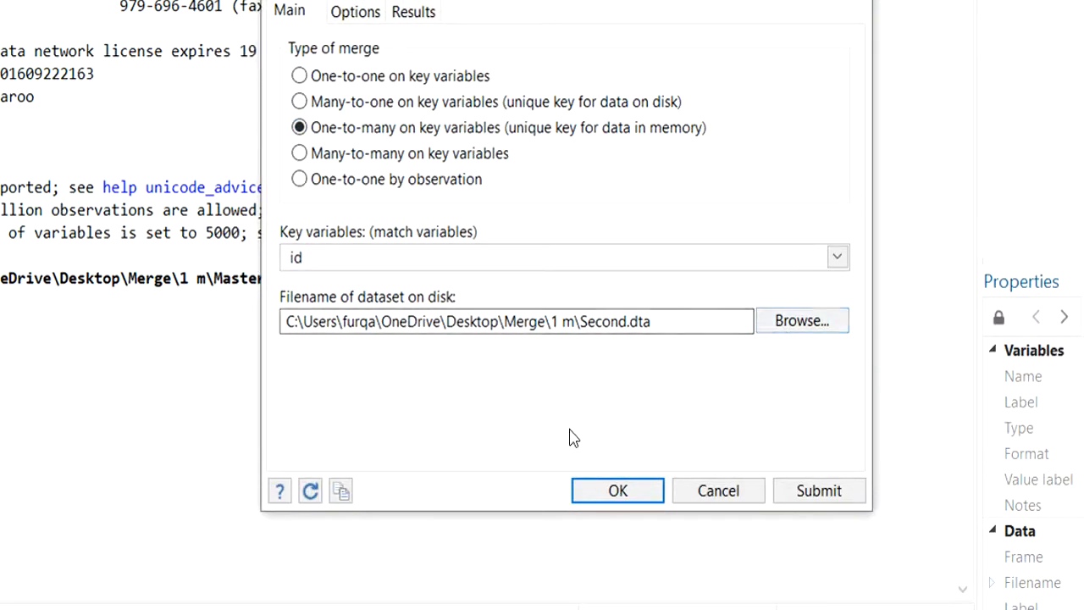
{"action": "left_click", "coordinate": [634, 497]}
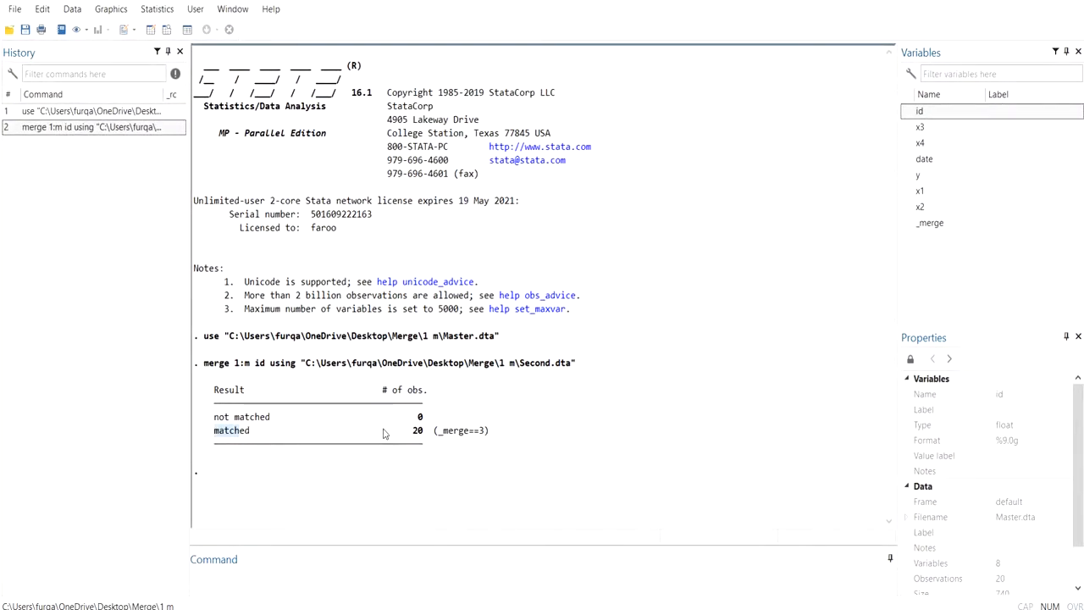
- Check the matched observations in the merge results and examine the merged variables x3, x4, date, y, x1 and x2 in the Data Editor
{"action": "double_click", "coordinate": [418, 430]}
{"action": "left_click", "coordinate": [153, 31]}
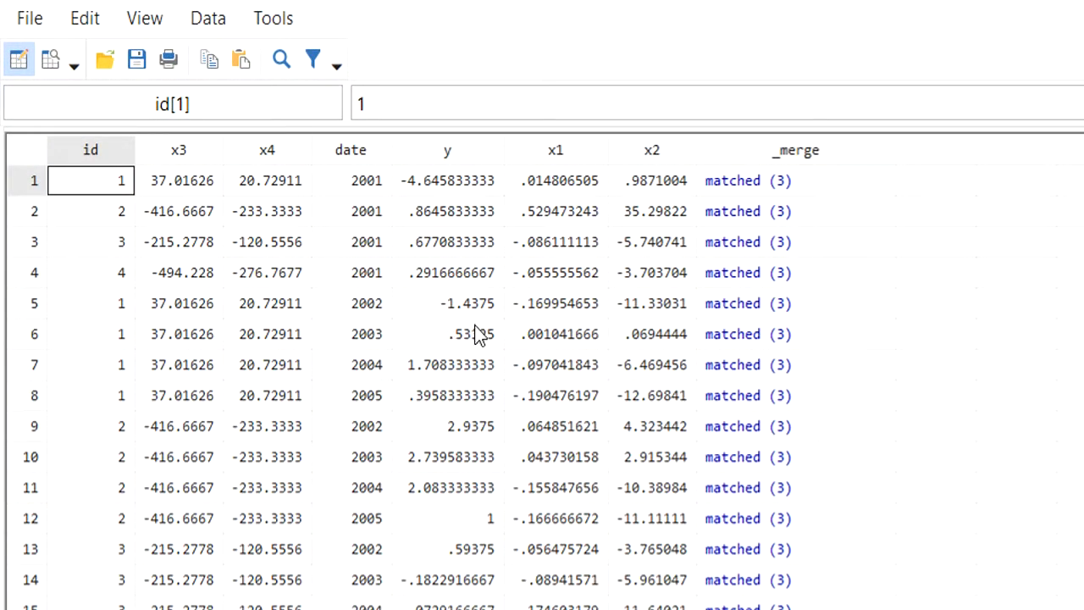
{"action": "left_click", "coordinate": [161, 183]}
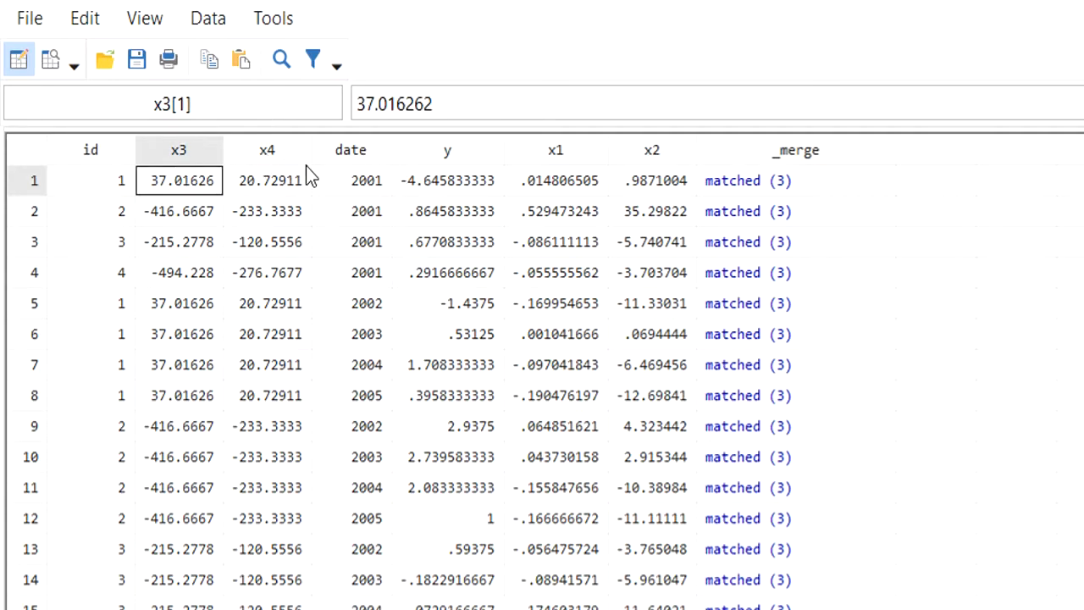
{"action": "left_click", "coordinate": [356, 153]}
{"action": "left_click", "coordinate": [427, 155]}
{"action": "left_click", "coordinate": [554, 157]}
{"action": "left_click", "coordinate": [650, 157]}
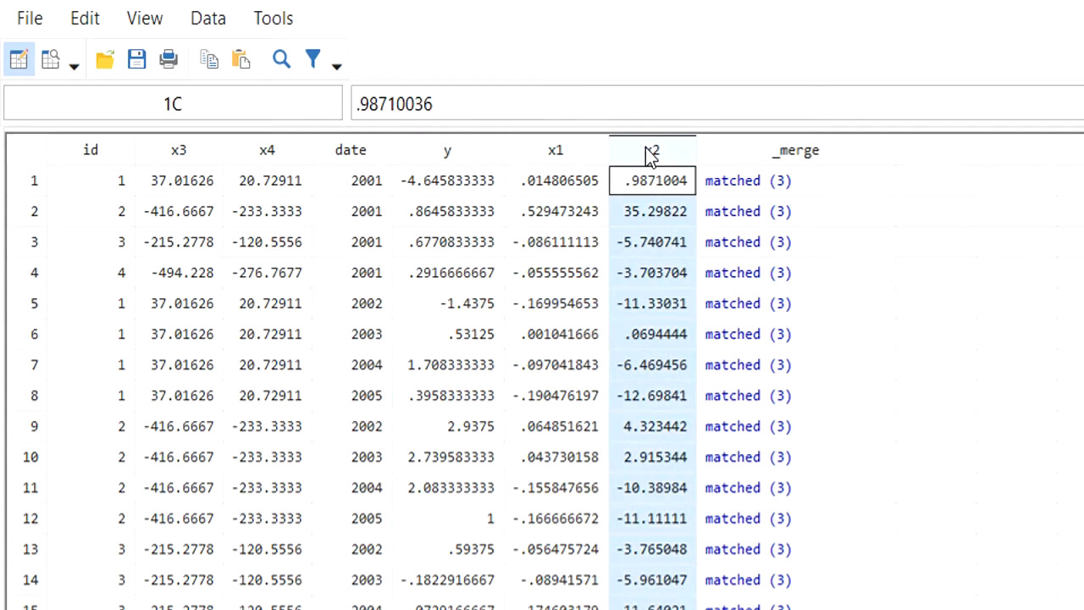
{"action": "left_click", "coordinate": [179, 161]}
{"action": "left_click", "coordinate": [282, 158]}
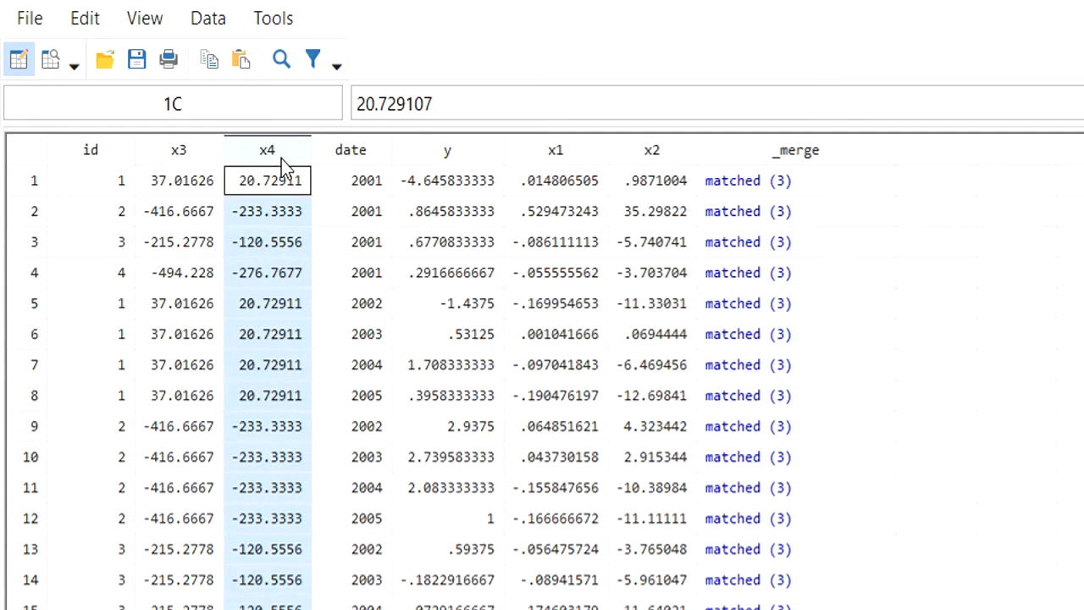
- Check how x3 is filled across the yearly rows of ids 1 and 2 in the merged dataset
{"action": "left_click", "coordinate": [85, 315]}
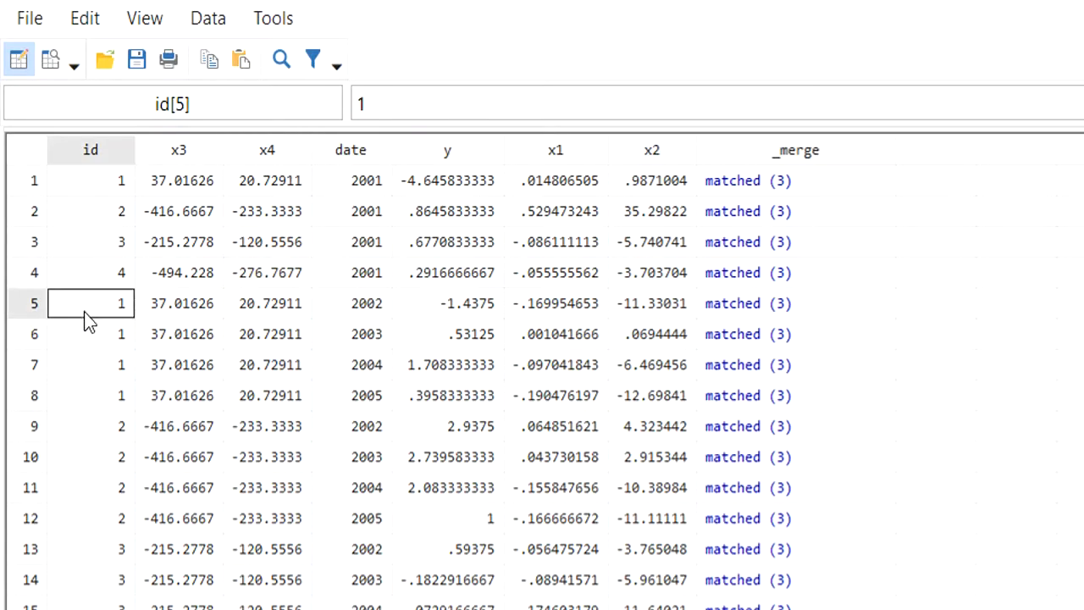
{"action": "left_click_drag", "start_coordinate": [170, 305], "coordinate": [173, 364]}
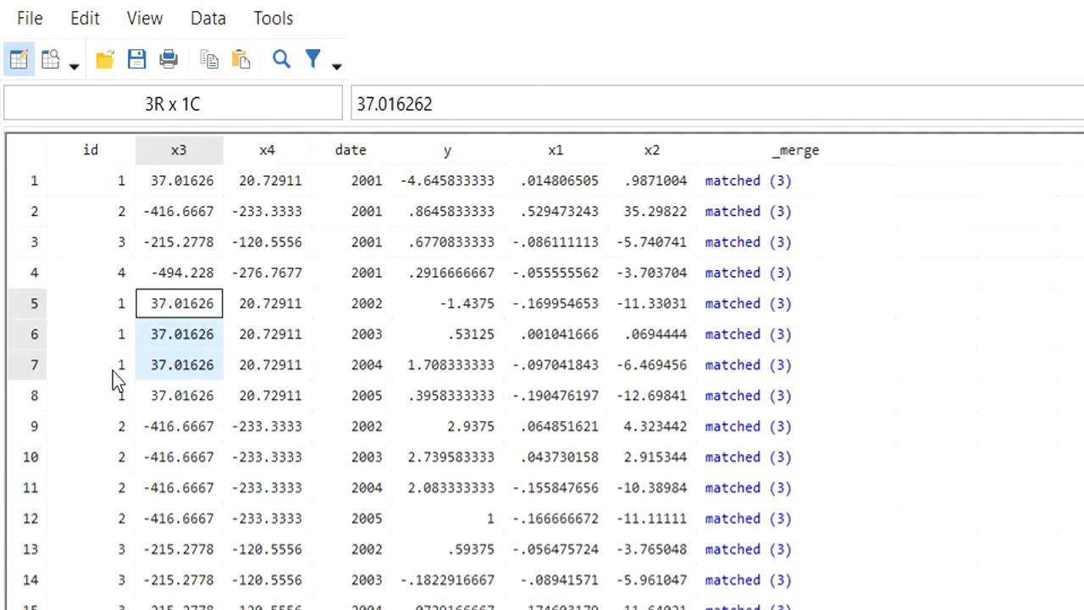
{"action": "left_click_drag", "start_coordinate": [168, 432], "coordinate": [193, 523]}
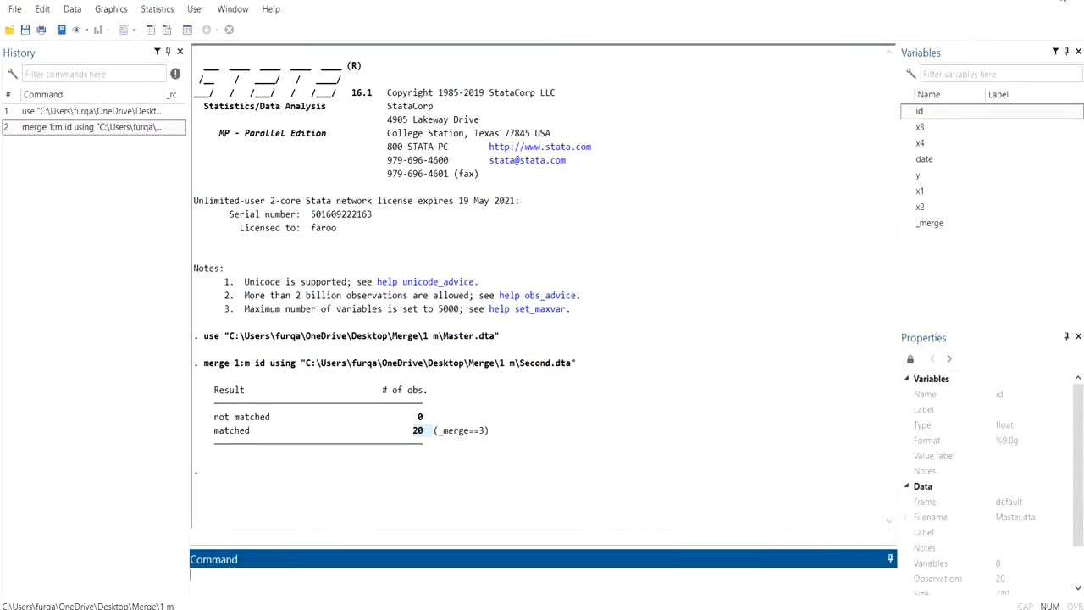
- Close the merged Stata session without saving and open the Master dataset from the Merge\m 1 folder in the Data Editor
{"action": "key", "text": "alt+F4"}
{"action": "left_click", "coordinate": [569, 311]}
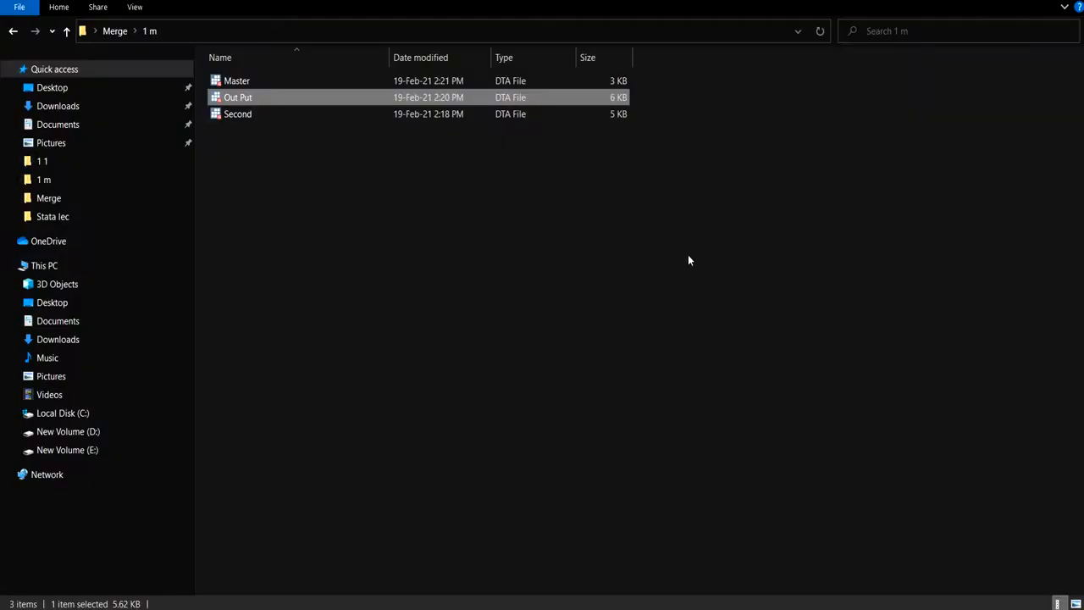
{"action": "left_click", "coordinate": [115, 31]}
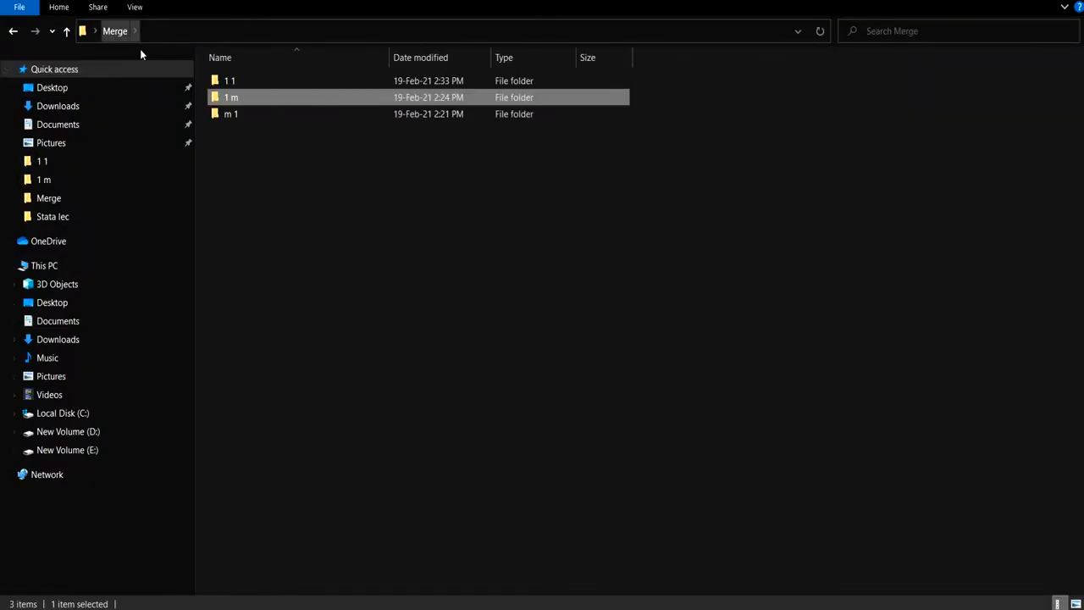
{"action": "double_click", "coordinate": [250, 112]}
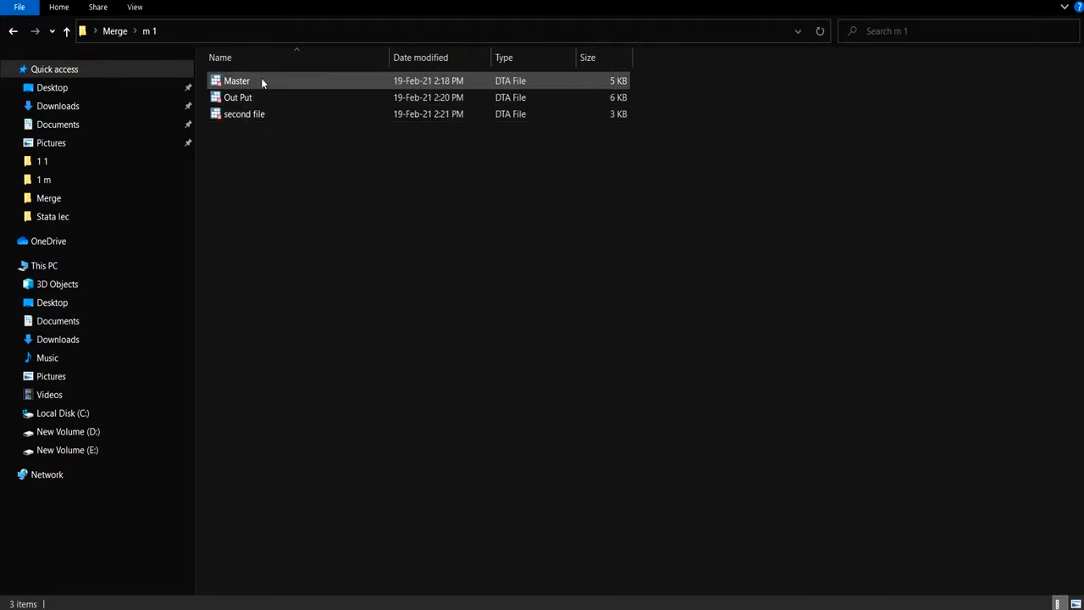
{"action": "left_click", "coordinate": [261, 79]}
{"action": "key", "text": "Return"}
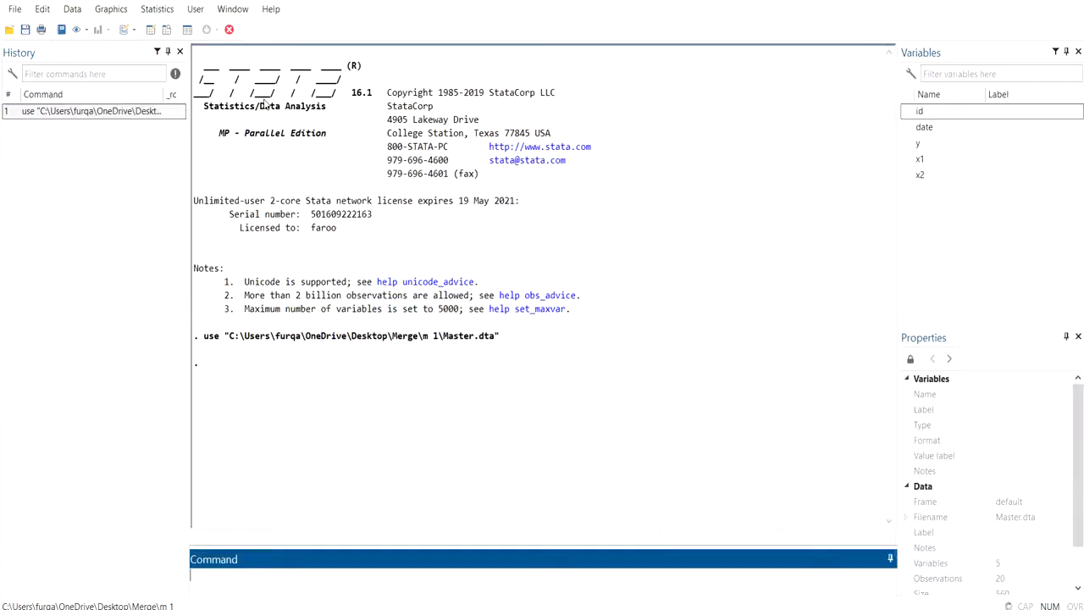
{"action": "left_click", "coordinate": [153, 32]}
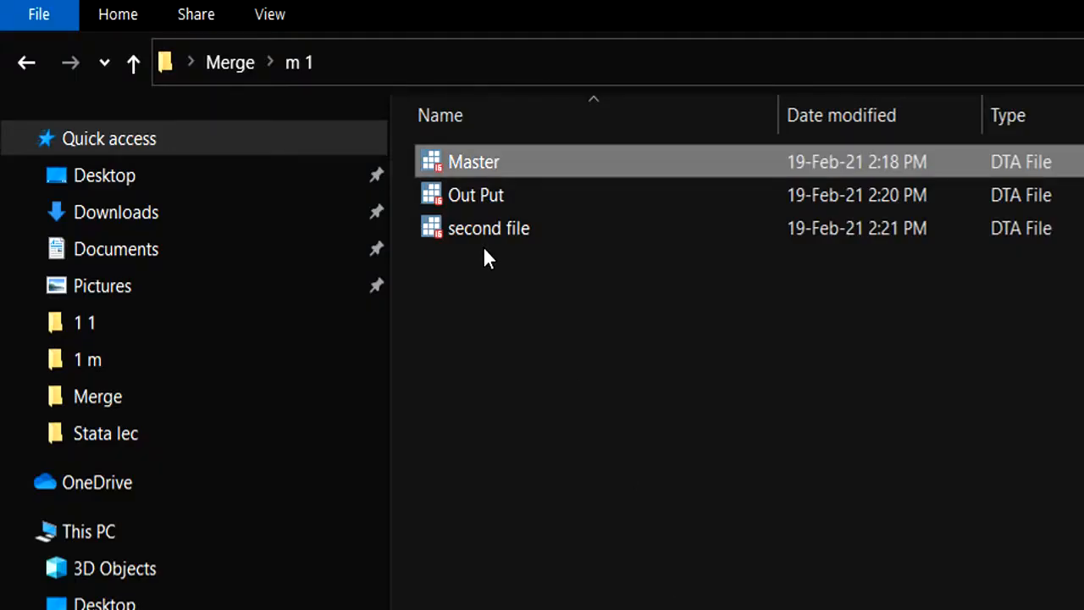
- Open the second file dataset from the m 1 folder in a Data Editor and examine its id, x3 and x4 columns
{"action": "double_click", "coordinate": [484, 239]}
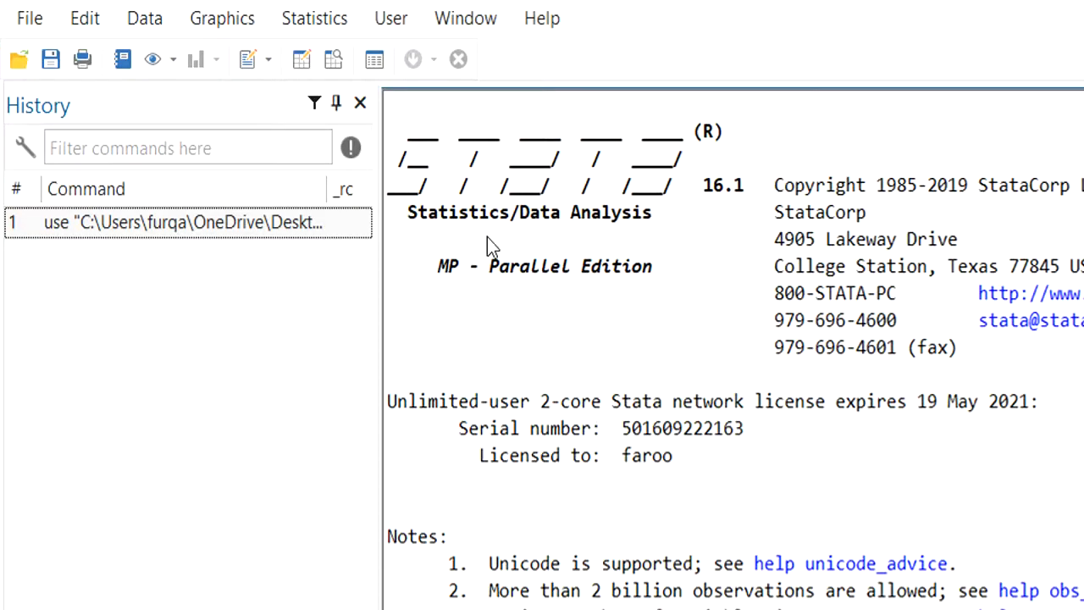
{"action": "left_click", "coordinate": [309, 67]}
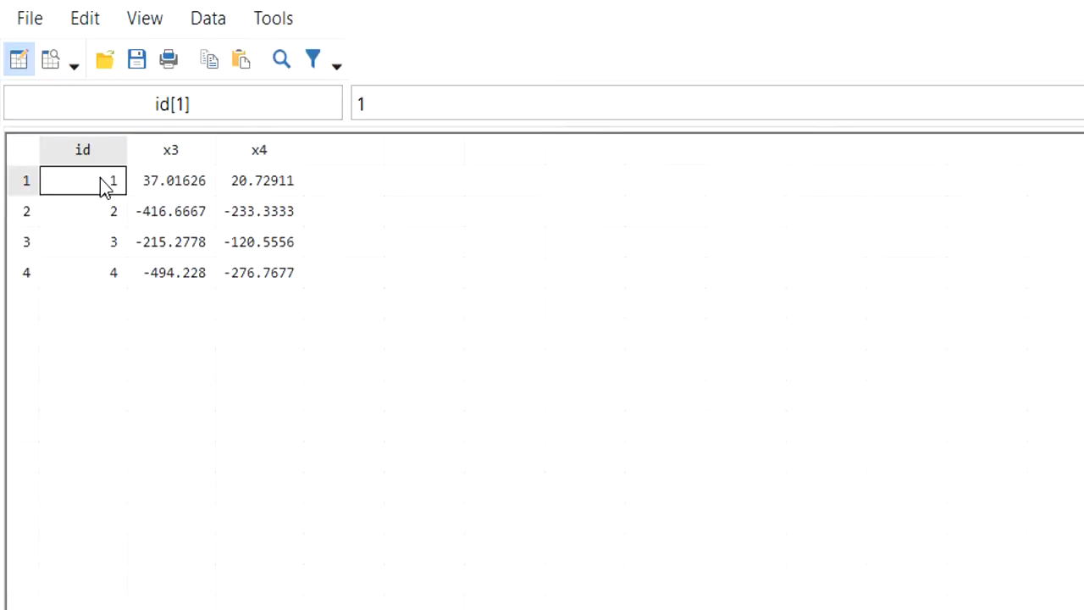
{"action": "left_click_drag", "start_coordinate": [97, 186], "coordinate": [252, 273]}
{"action": "left_click", "coordinate": [252, 274]}
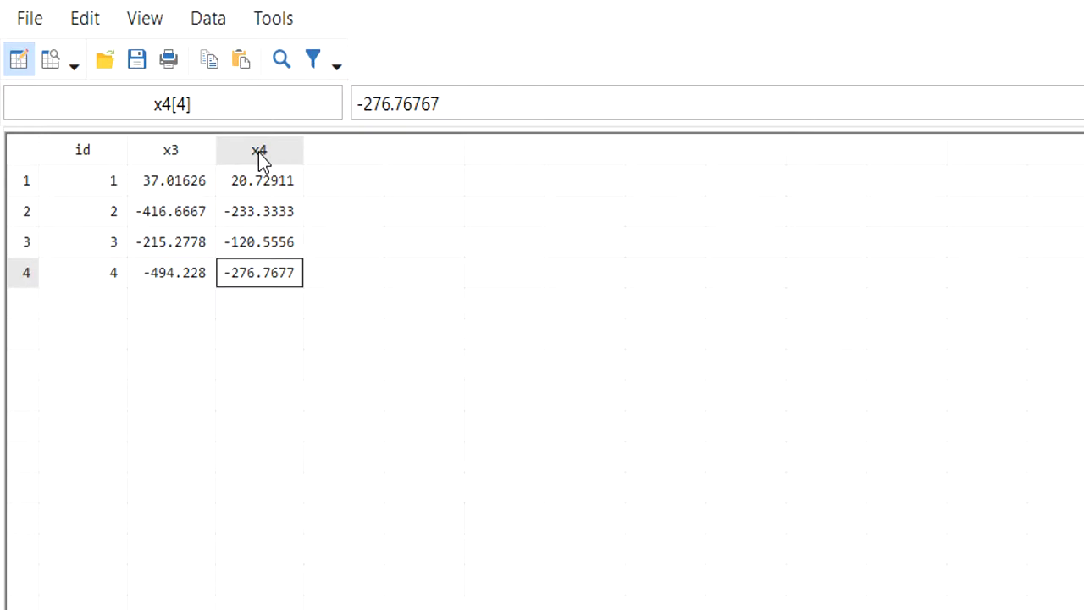
{"action": "left_click_drag", "start_coordinate": [85, 163], "coordinate": [264, 228]}
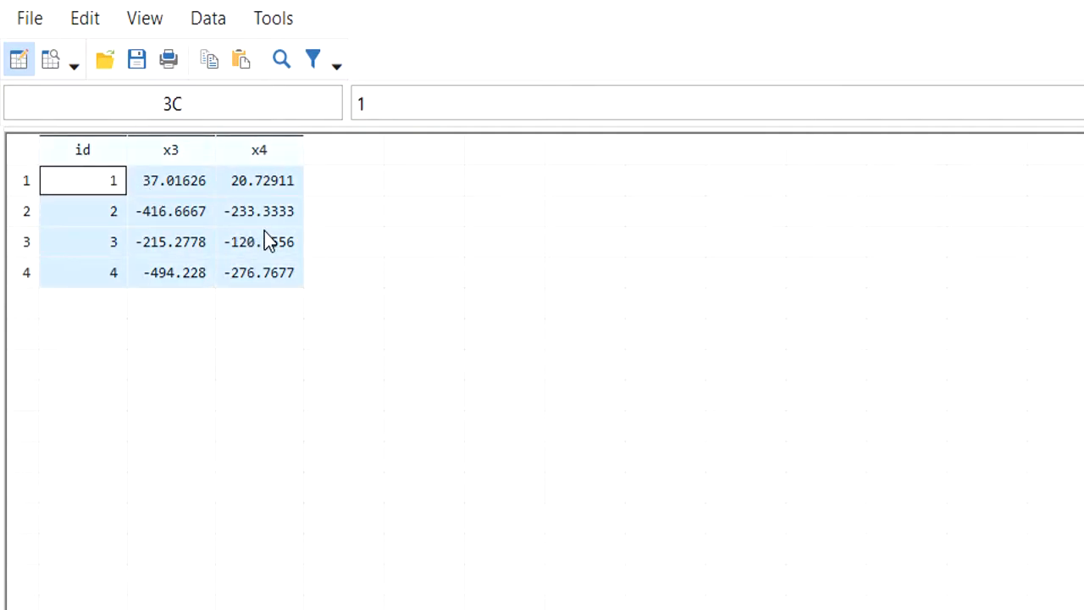
{"action": "left_click", "coordinate": [265, 241]}
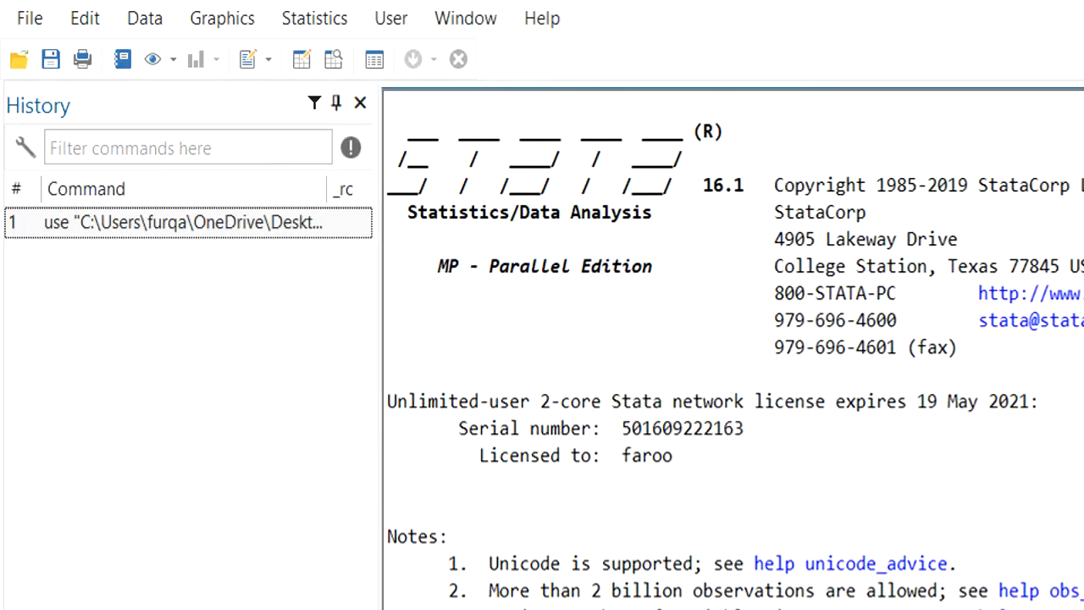
- Start merging two datasets in the Master session with the merge type Many-to-one on key variables (unique key for data on disk)
{"action": "left_click", "coordinate": [85, 24]}
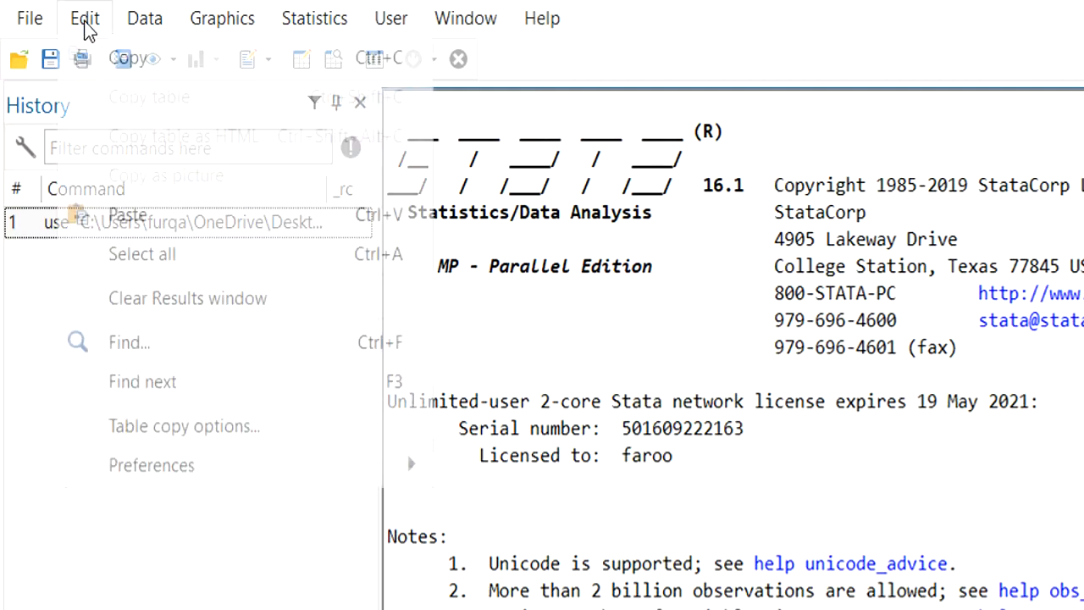
{"action": "mouse_move", "coordinate": [123, 32]}
{"action": "mouse_move", "coordinate": [370, 361]}
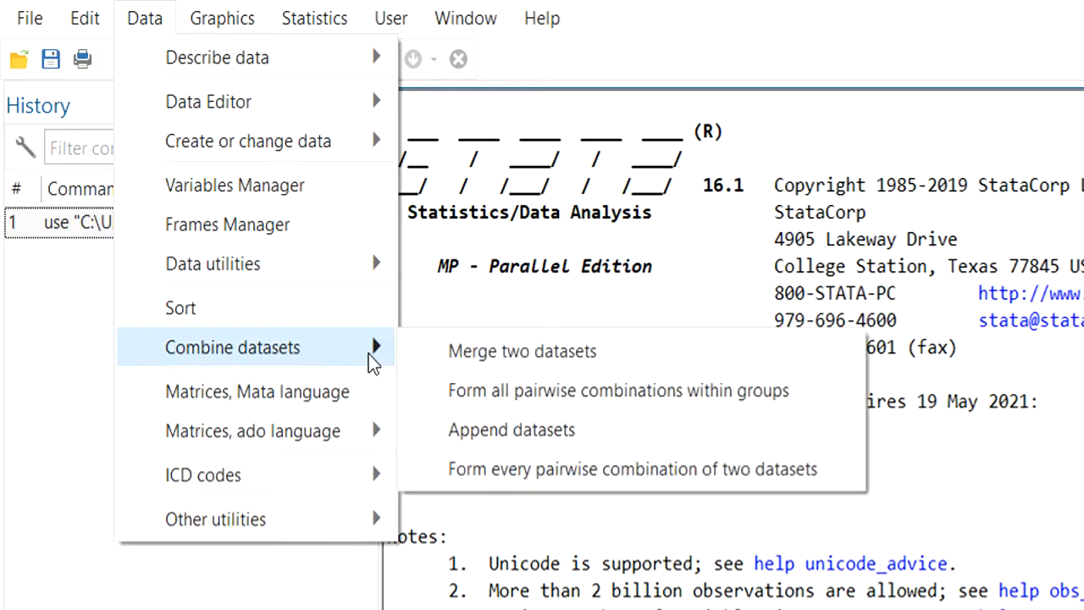
{"action": "left_click", "coordinate": [462, 356]}
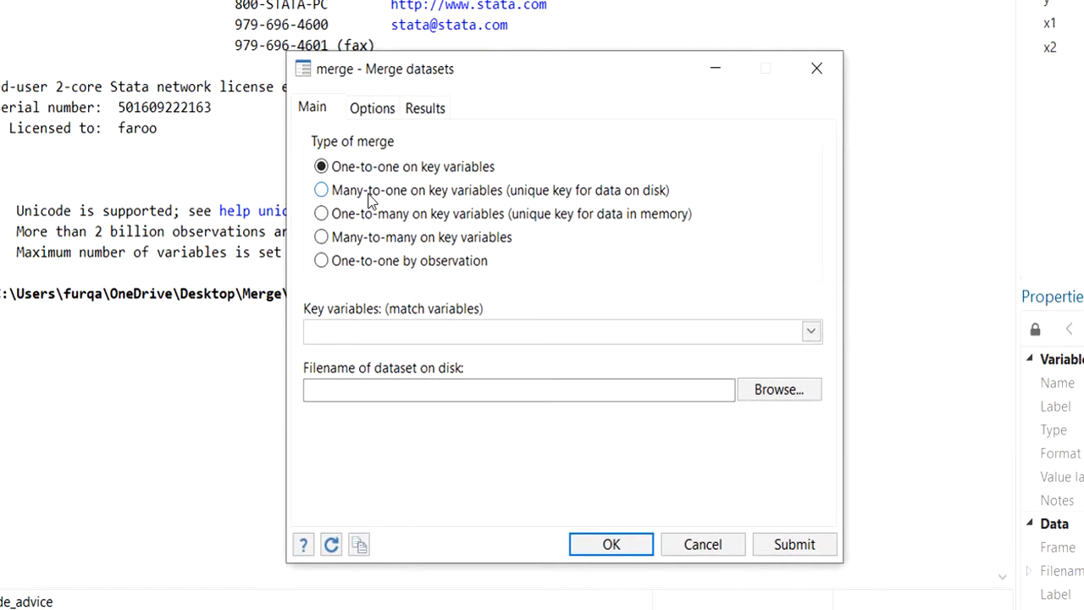
{"action": "left_click_drag", "start_coordinate": [472, 73], "coordinate": [669, 36]}
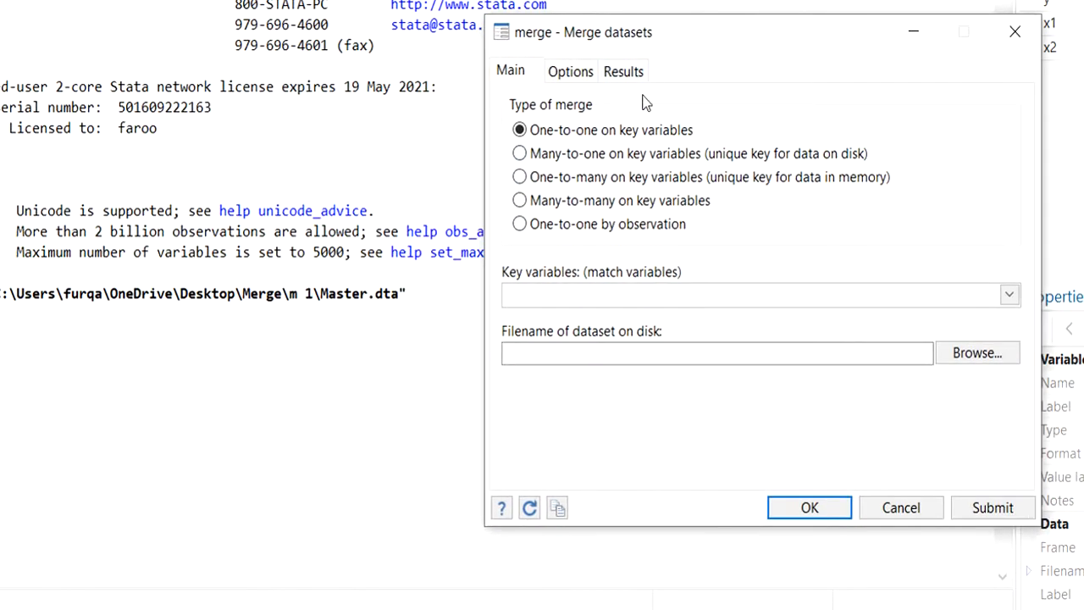
{"action": "left_click", "coordinate": [602, 155]}
- Run the many-to-one merge with id as the key variable and second file.dta from the m 1 folder as the dataset on disk
{"action": "left_click", "coordinate": [1009, 294]}
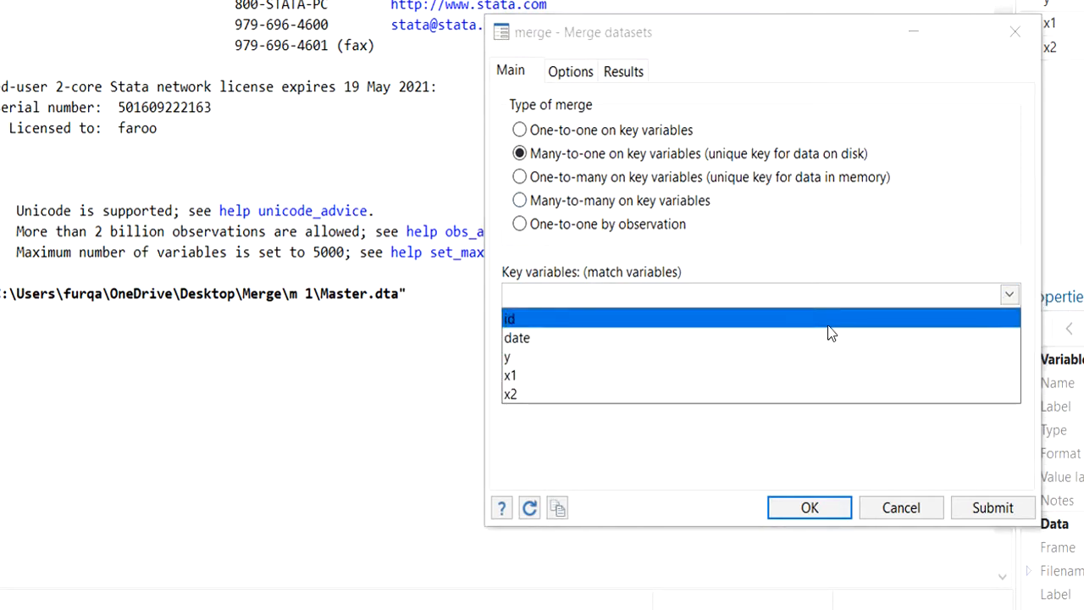
{"action": "left_click", "coordinate": [830, 333]}
{"action": "left_click", "coordinate": [745, 441]}
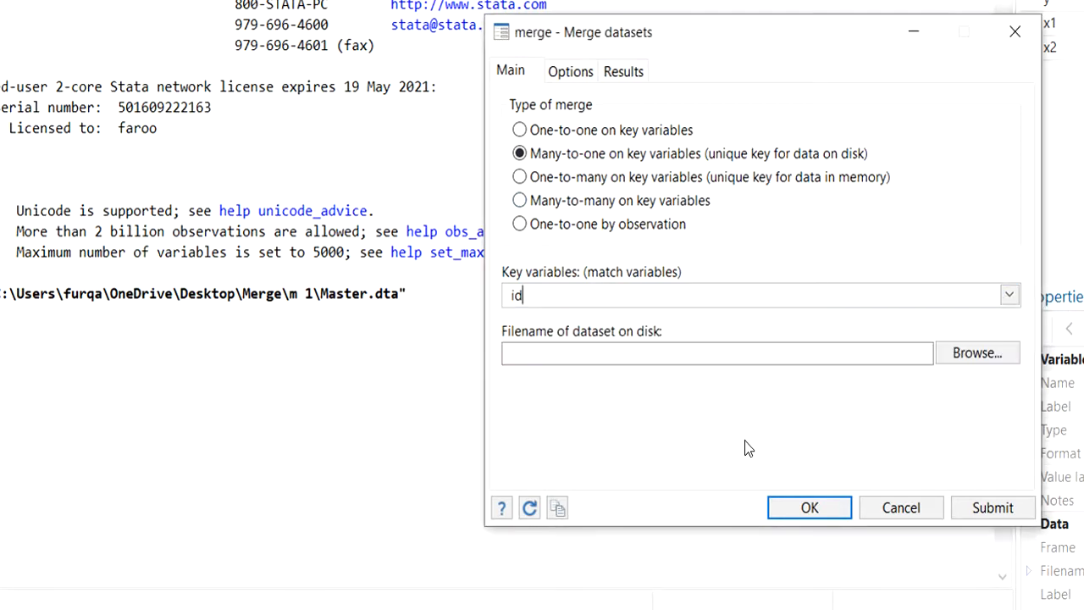
{"action": "left_click", "coordinate": [959, 359]}
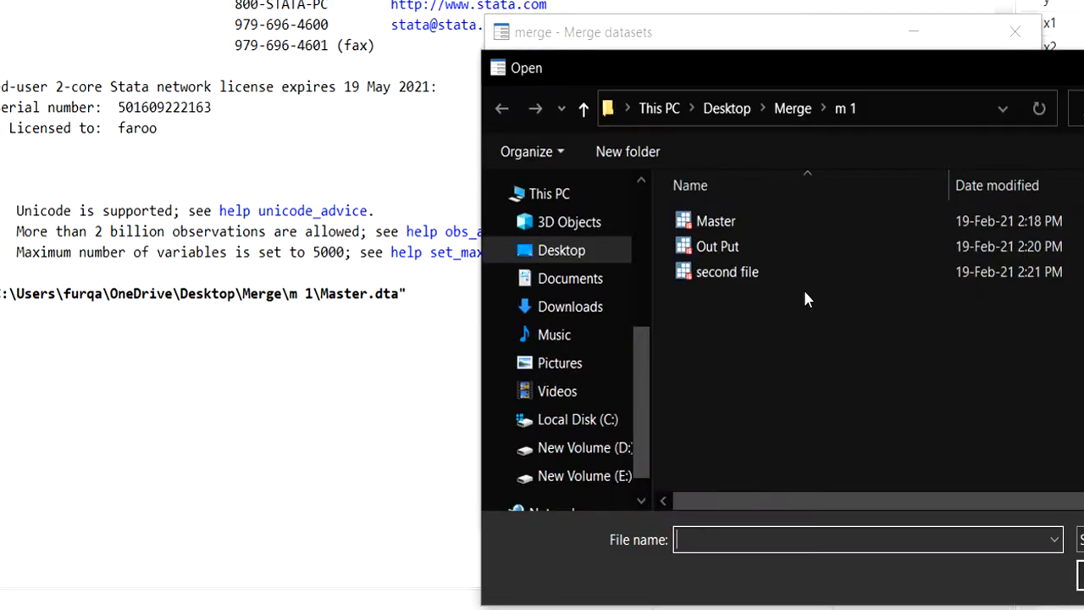
{"action": "double_click", "coordinate": [747, 271]}
{"action": "left_click", "coordinate": [779, 505]}
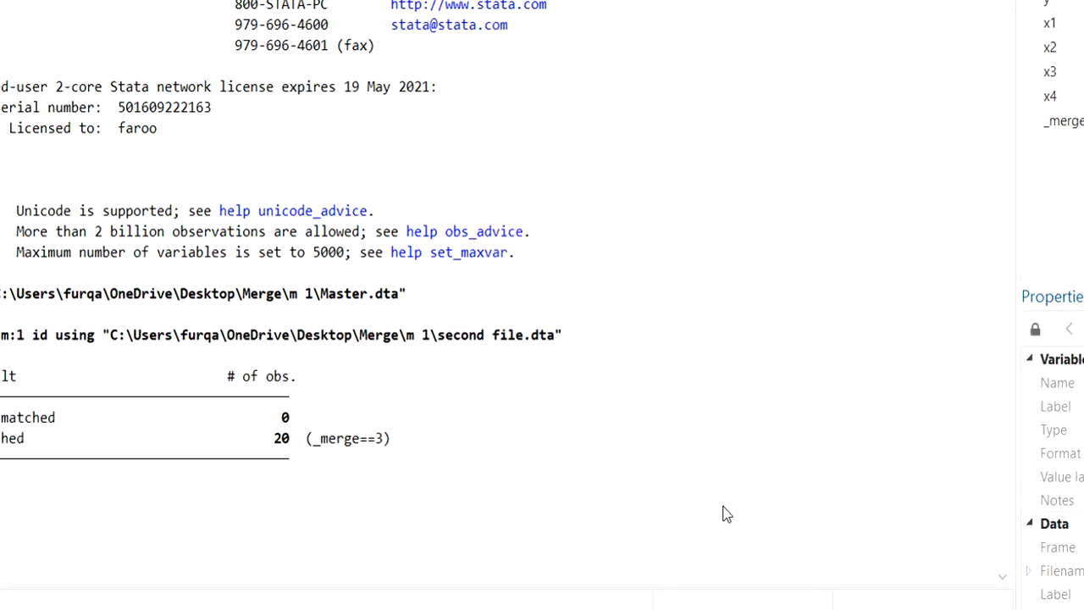
- Inspect the many-to-one merged data in the Data Editor, comparing x3 and x4 across the repeated id rows
{"action": "left_click", "coordinate": [169, 30]}
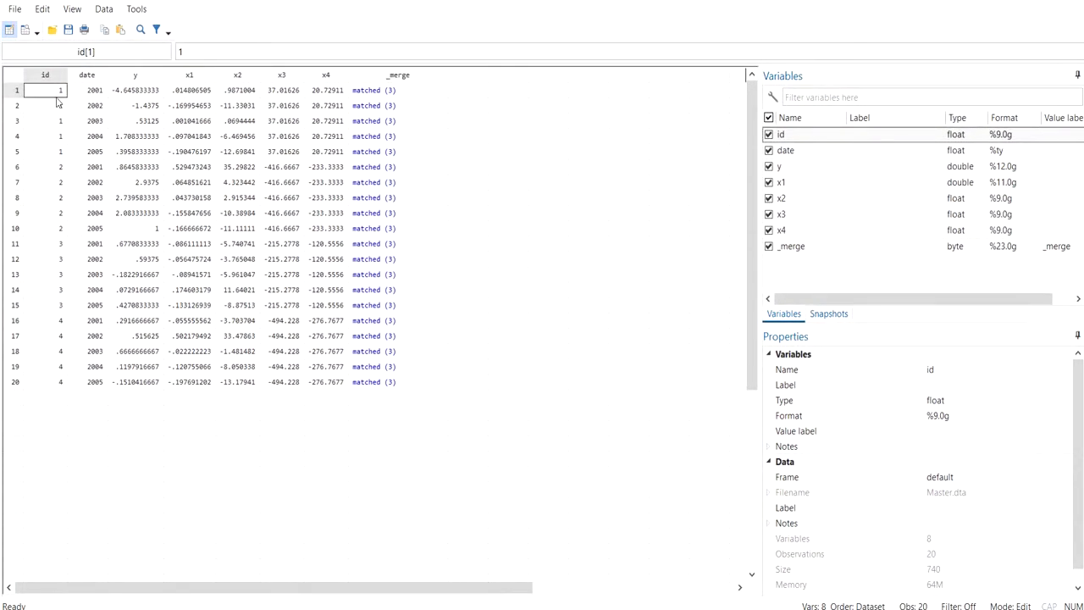
{"action": "left_click_drag", "start_coordinate": [53, 93], "coordinate": [44, 152]}
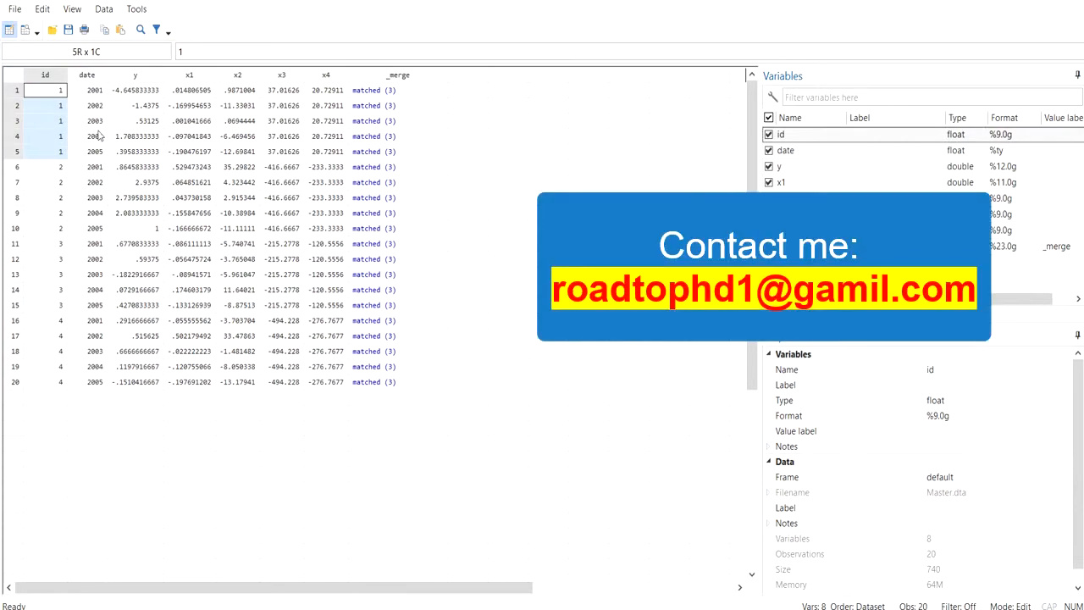
{"action": "left_click_drag", "start_coordinate": [281, 90], "coordinate": [283, 155]}
{"action": "left_click_drag", "start_coordinate": [328, 92], "coordinate": [289, 222]}
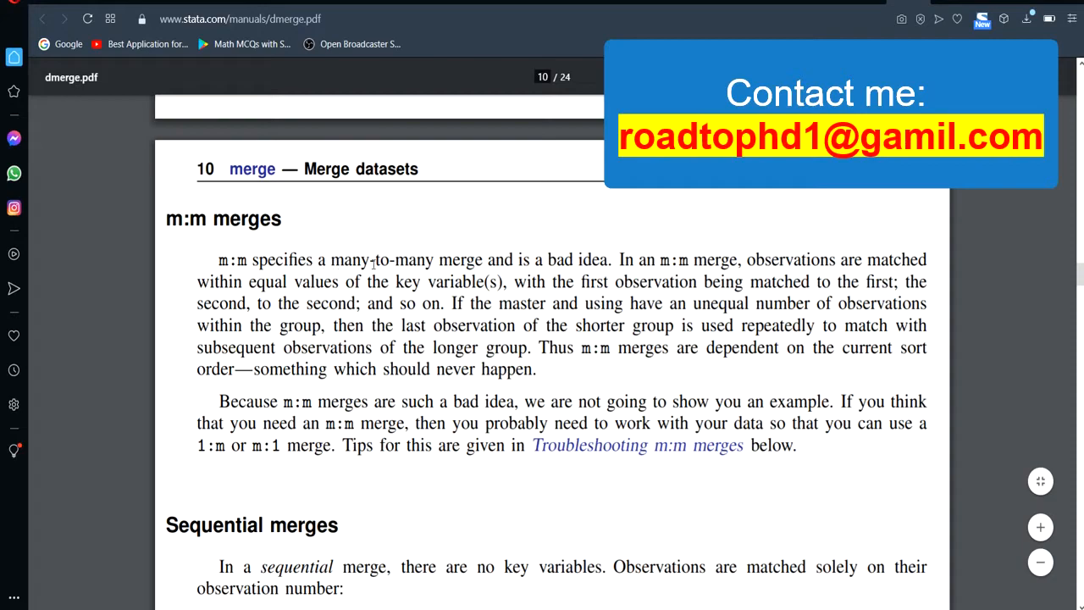
- Switch to the Stata merge manual in the browser and highlight part of the opening sentence of the m:m merges section
{"action": "left_click_drag", "start_coordinate": [523, 261], "coordinate": [643, 268]}
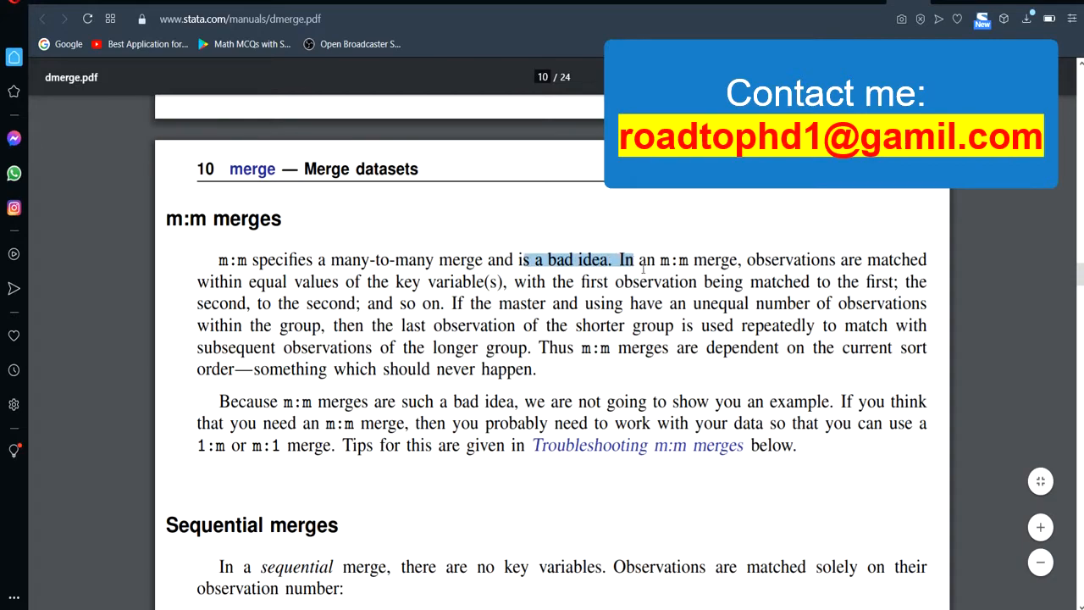